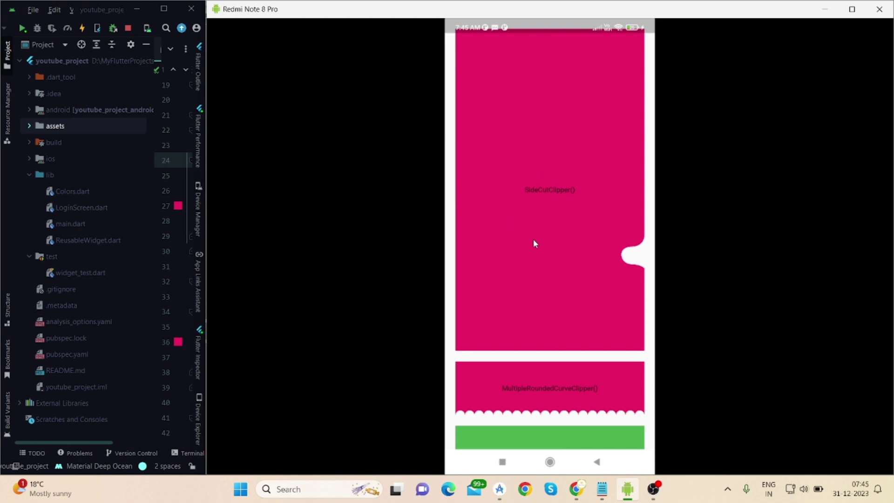
Step: Narrow the scrcpy phone mirror window so the Android Studio editor shows beside it
left_click_drag(206, 211, 205, 212)
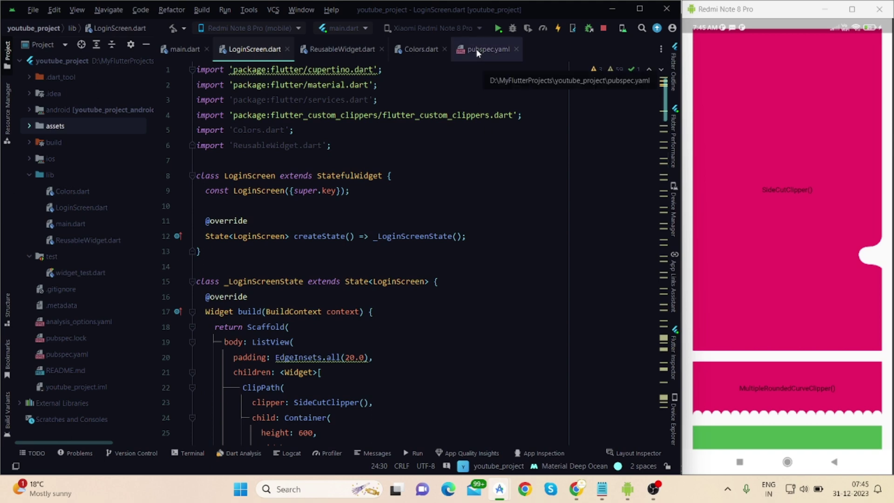
Step: Check the flutter_custom_clippers ^2.1.0 dependency in pubspec.yaml
left_click(483, 49)
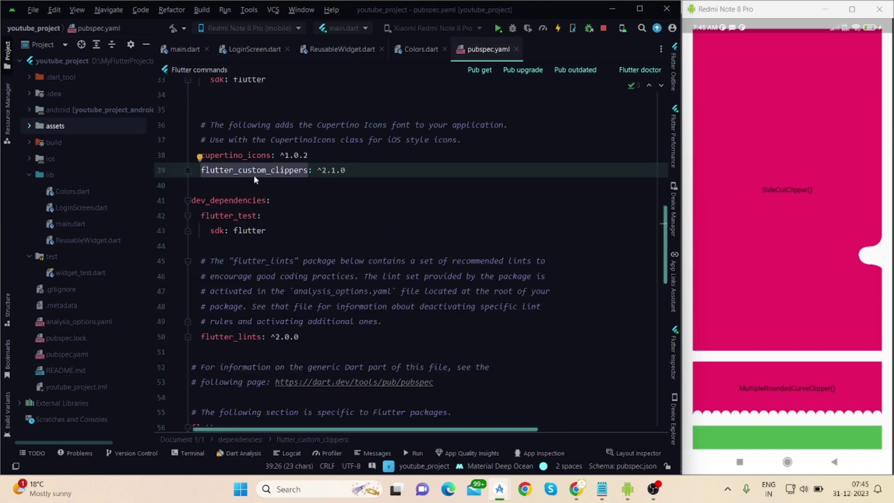
left_click(356, 170)
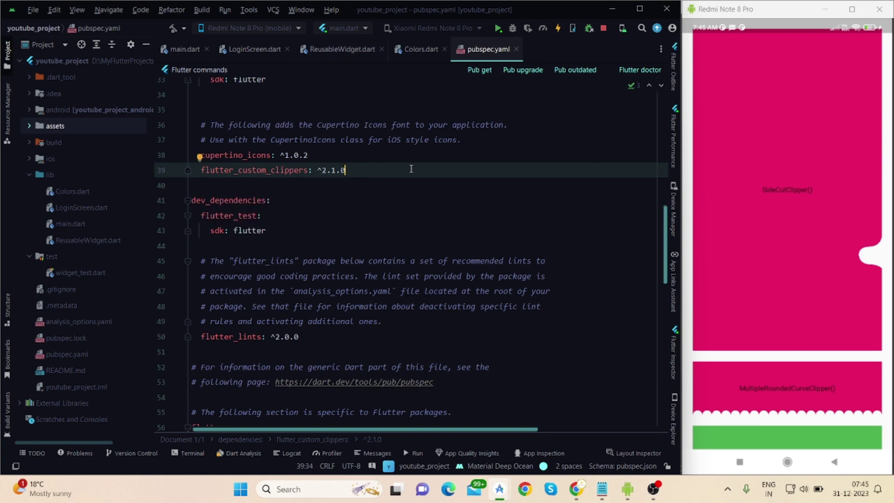
Step: Look over the LoginScreen class, then confirm main.dart uses LoginScreen as MyApp's home screen
left_click(250, 50)
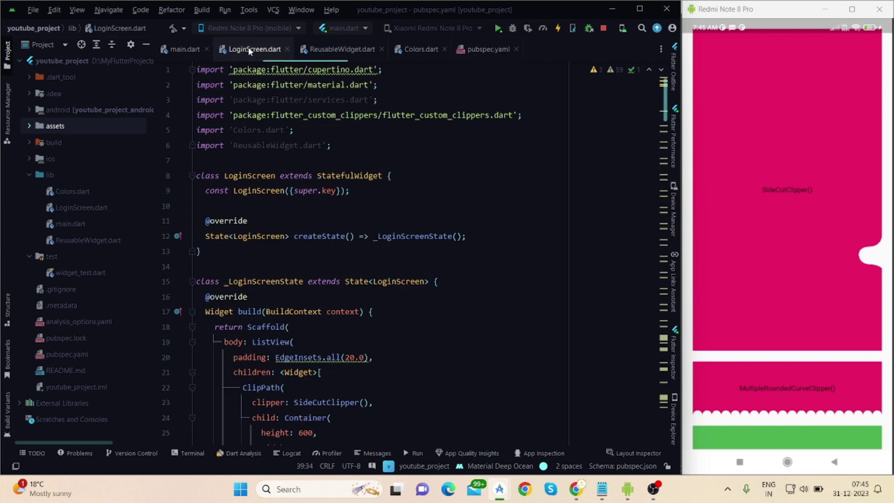
left_click(403, 175)
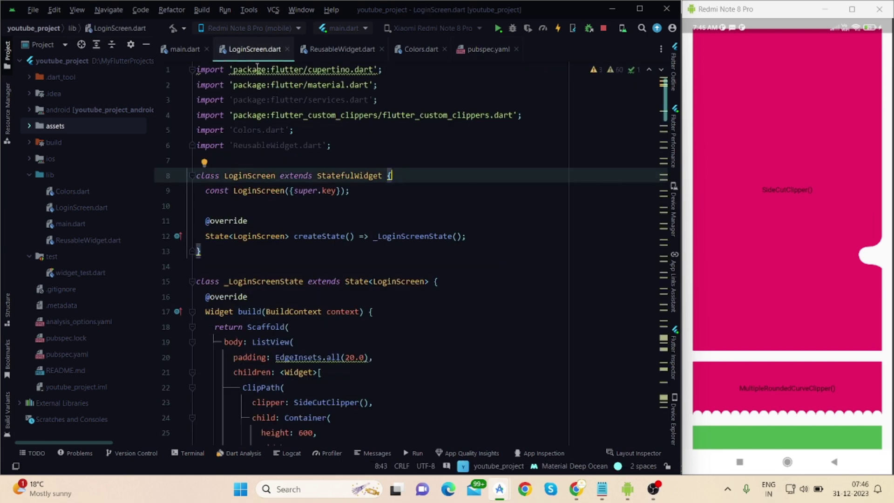
left_click(180, 50)
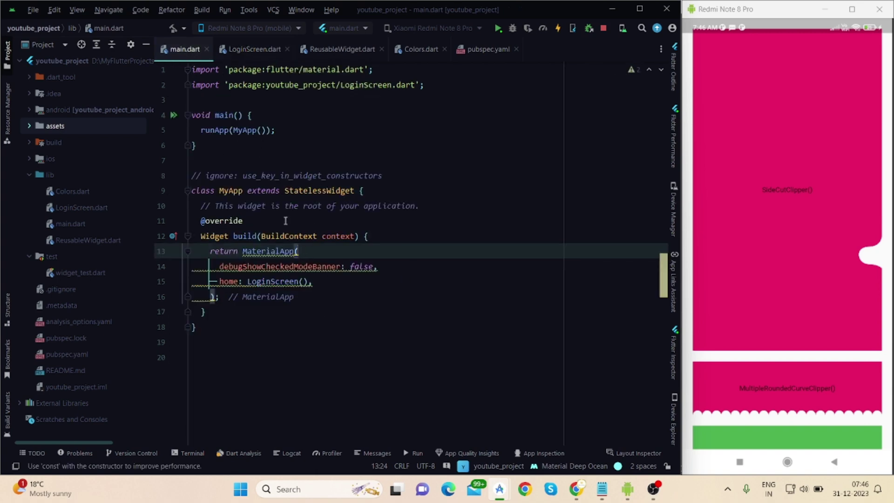
left_click(221, 190)
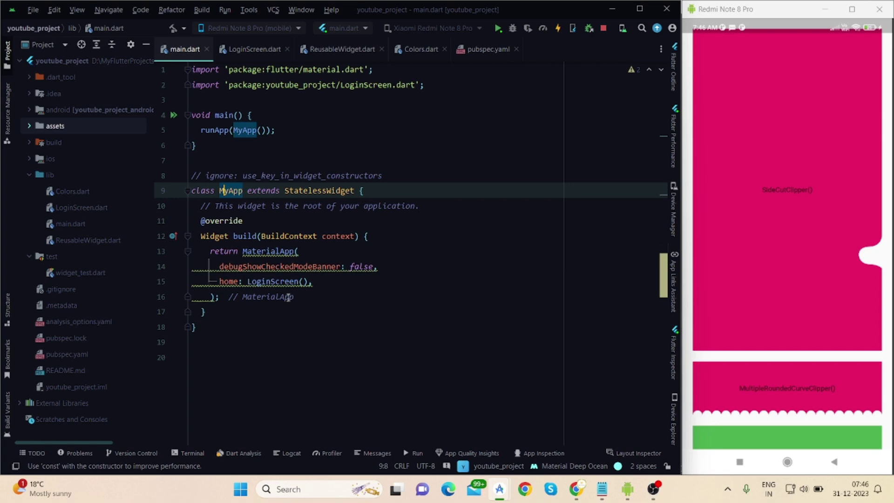
left_click(266, 281)
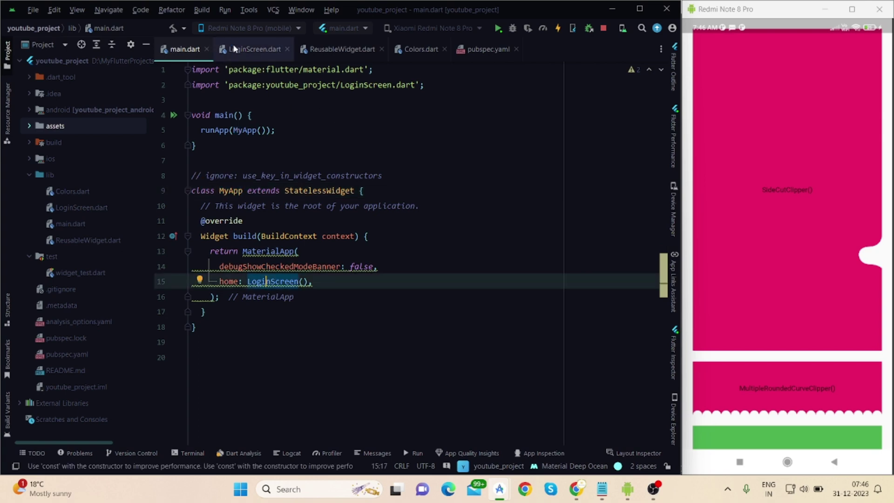
Step: Return to LoginScreen.dart and inspect the Scaffold's ListView body in the build method
left_click(252, 49)
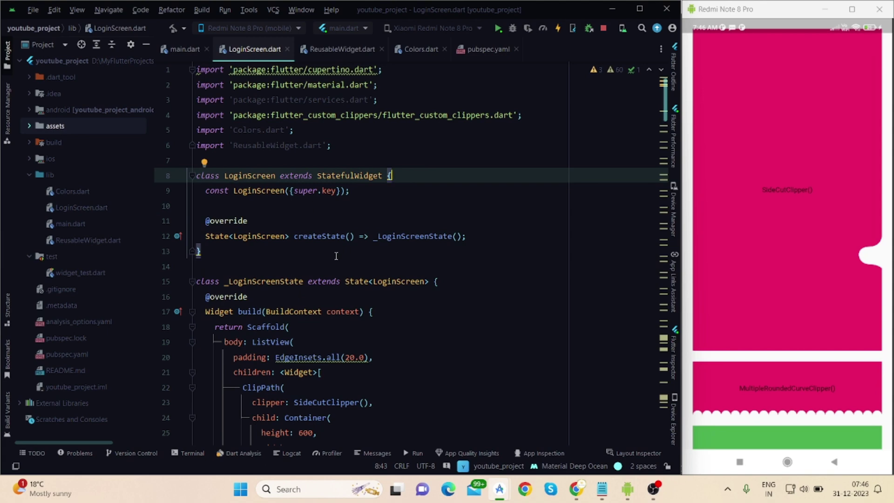
scroll(335, 256, "down", 1)
scroll(335, 256, "down", 2)
scroll(336, 255, "down", 1)
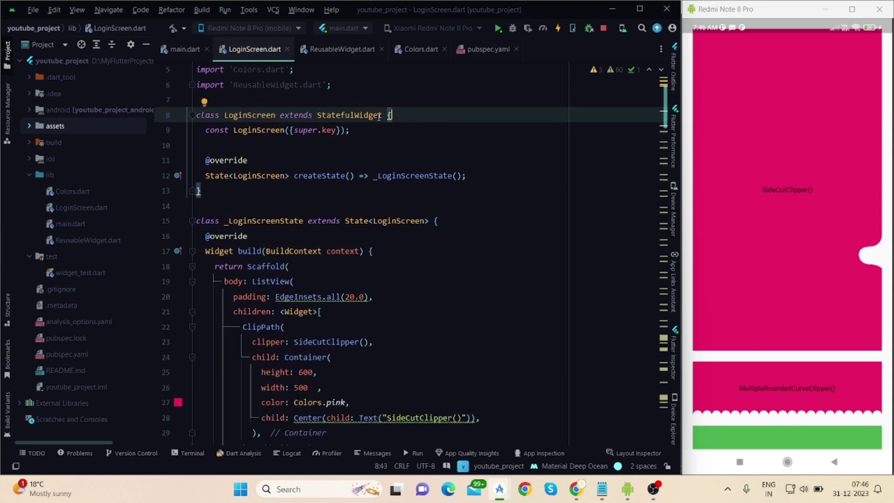
scroll(395, 279, "down", 1)
scroll(395, 278, "down", 3)
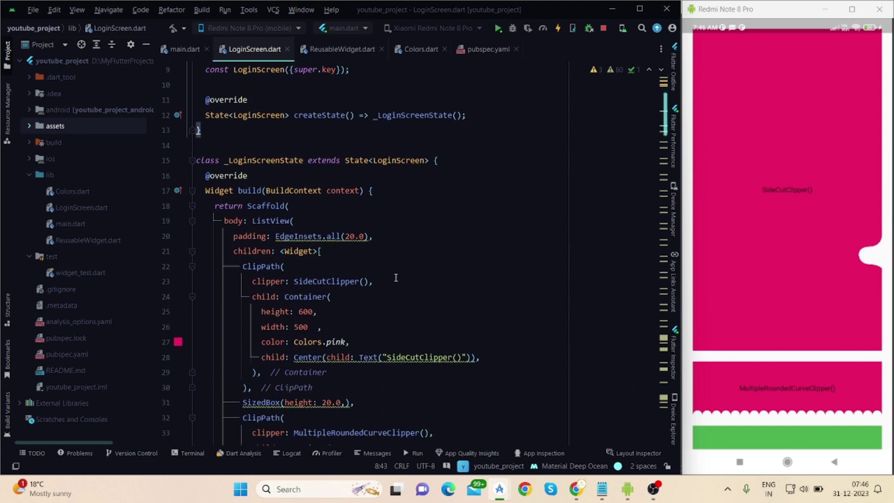
left_click(295, 206)
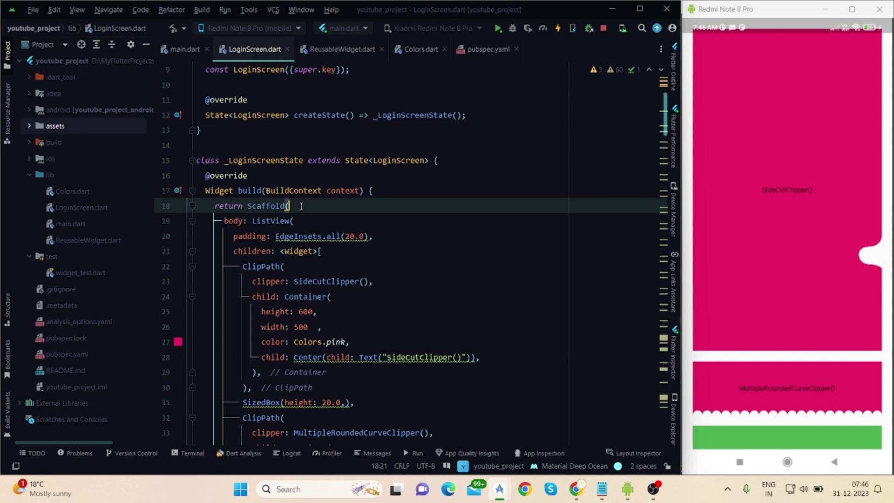
left_click(303, 221)
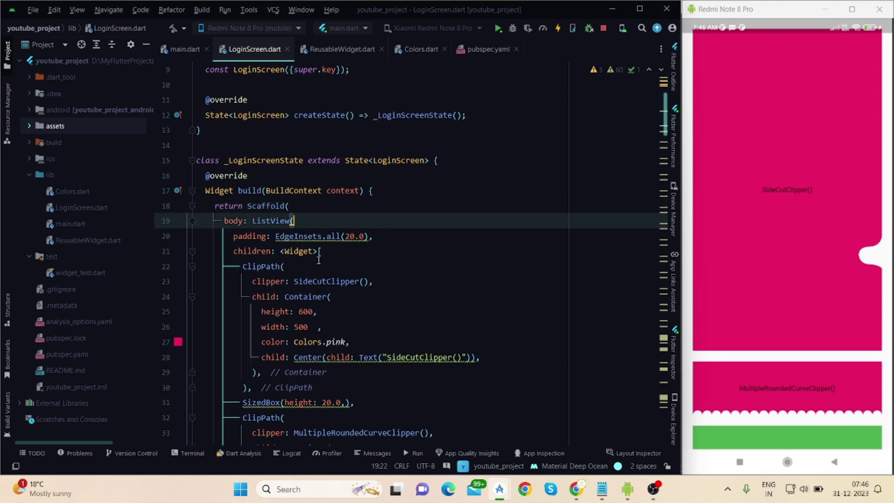
Step: Fold the four ClipPath blocks, then unfold only the SideCutClipper block
left_click(295, 268)
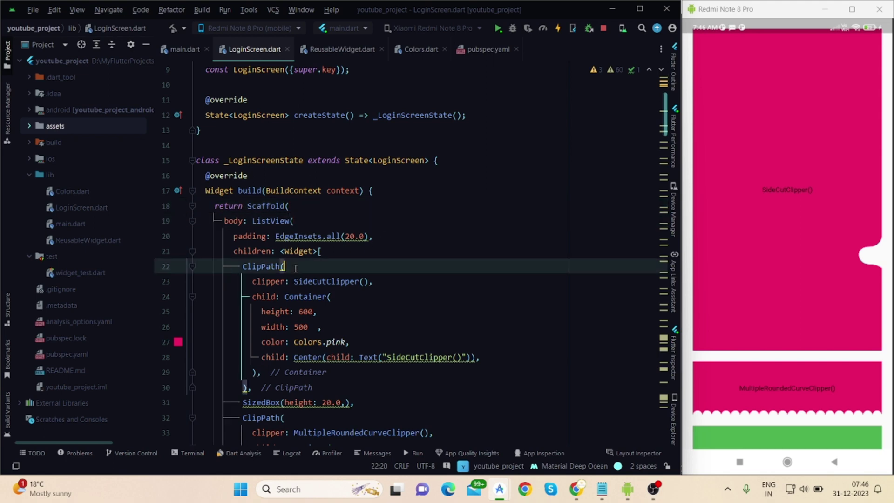
left_click(192, 266)
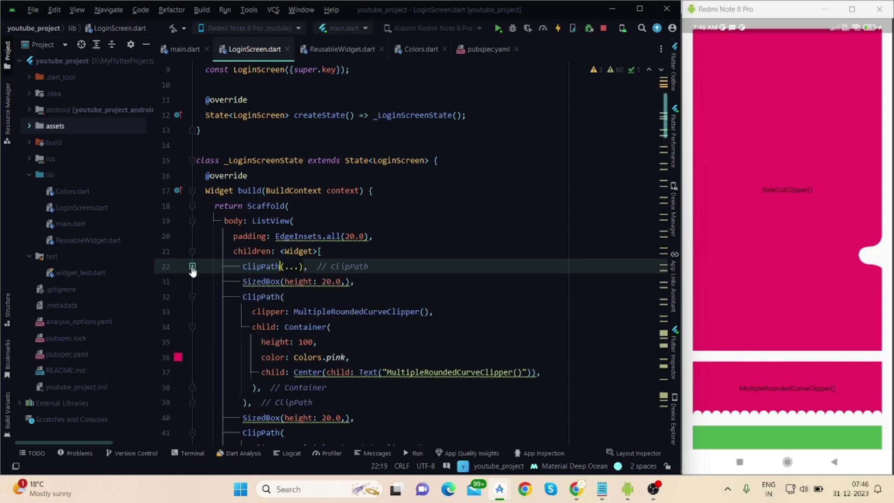
left_click(191, 296)
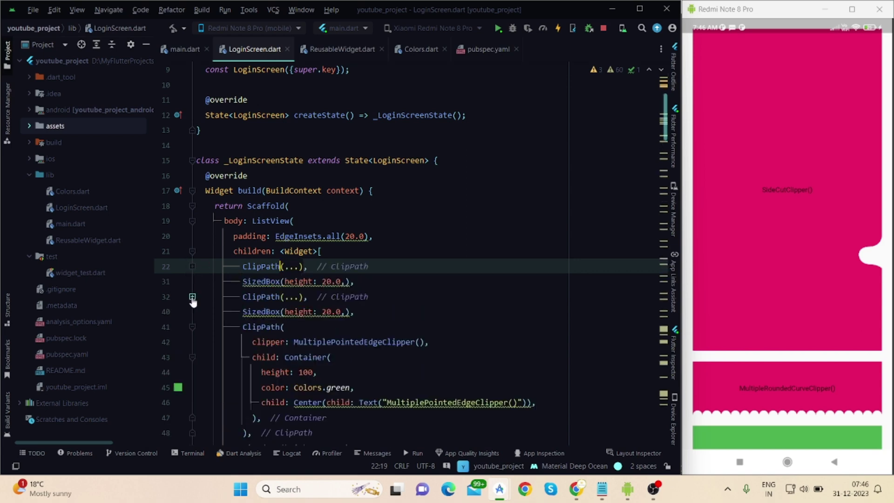
left_click(192, 327)
left_click(192, 356)
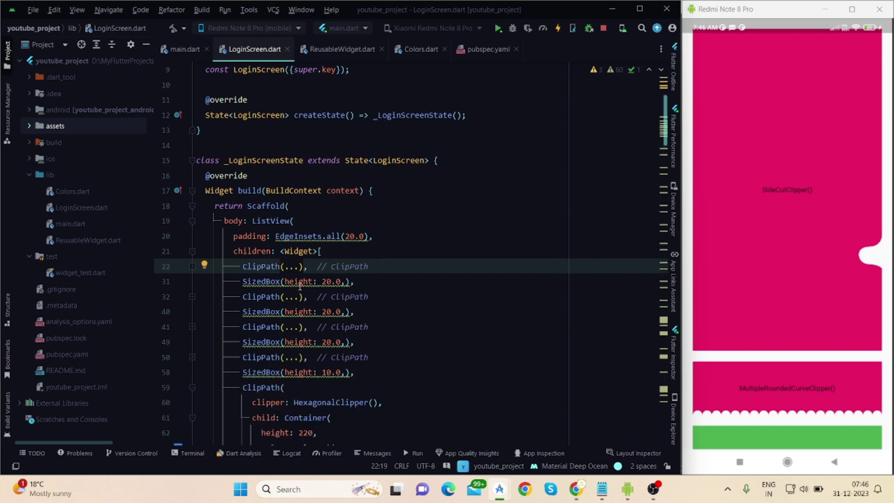
left_click(292, 266)
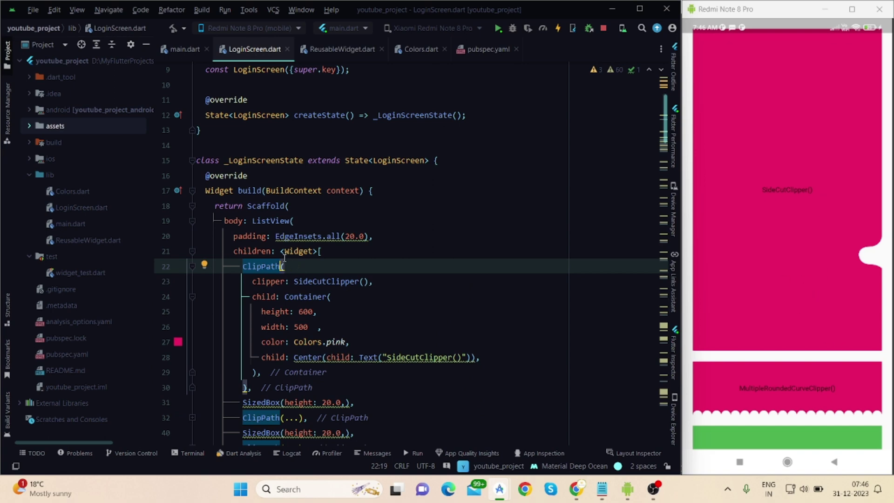
Step: Change the SideCutClipper container height from 600 to 200 and save to hot reload
left_click(377, 282)
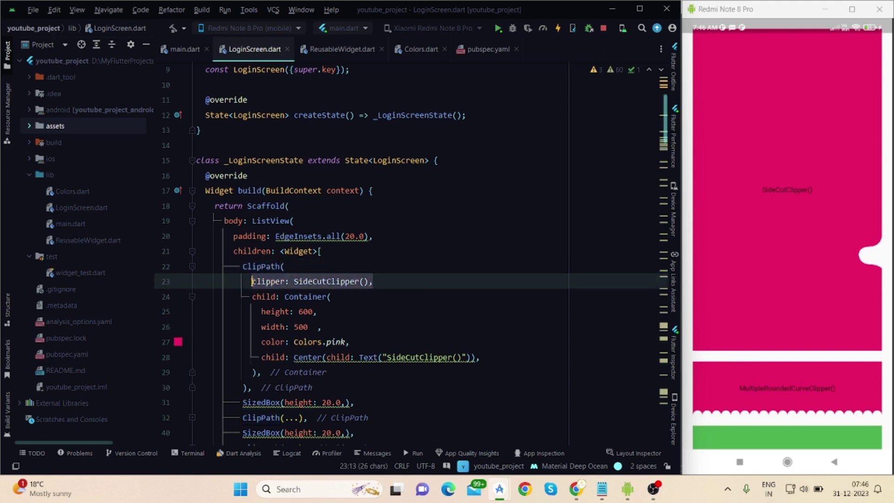
left_click(307, 311)
double_click(306, 311)
key("BackSpace")
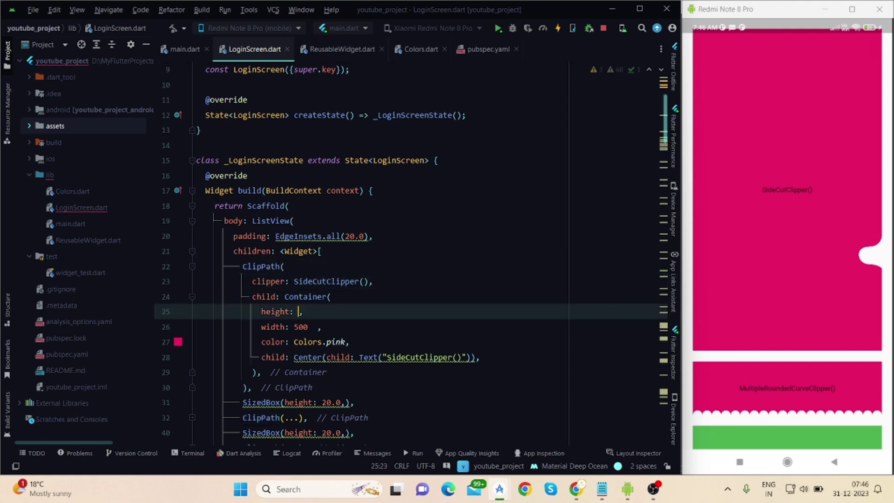
type("20")
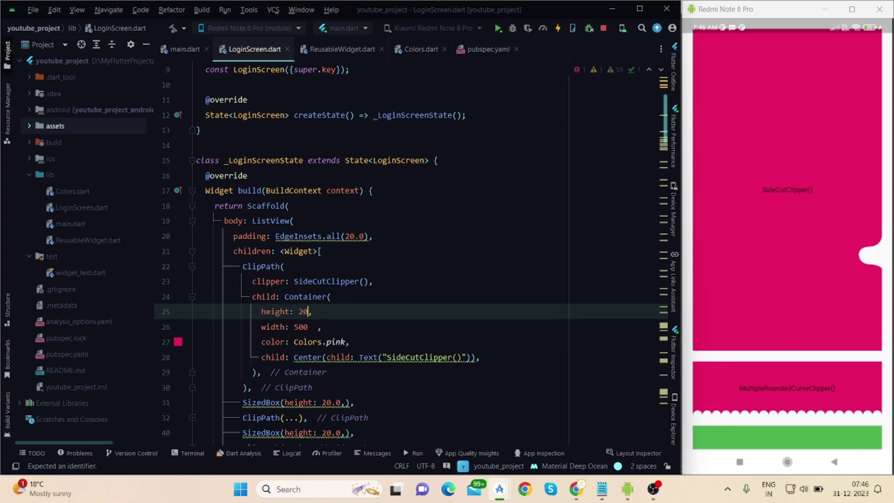
type("0")
key("ctrl+s")
left_click(306, 222)
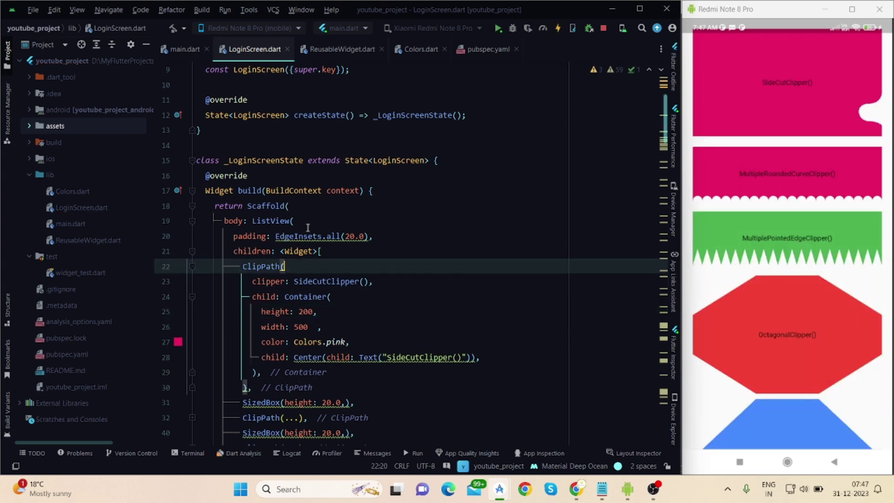
left_click(291, 267)
Step: Inspect the SideCutClipper example's Container height, pink colour and centred label
left_click(265, 282)
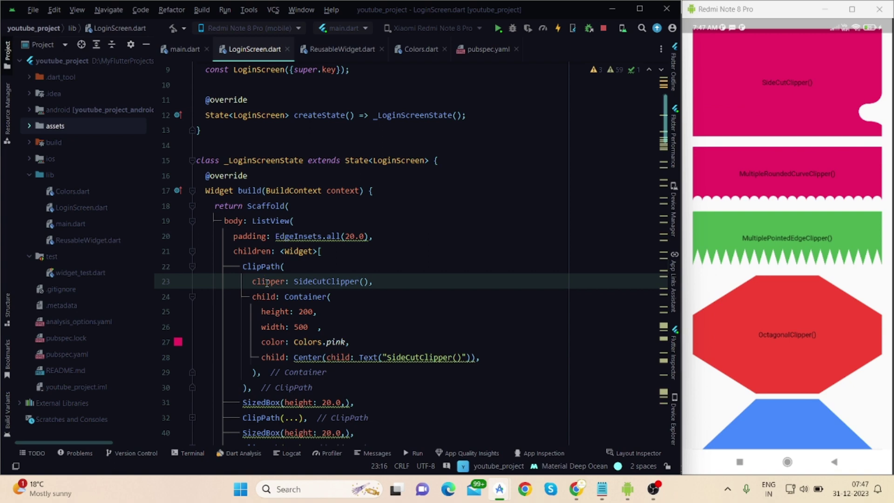
double_click(325, 281)
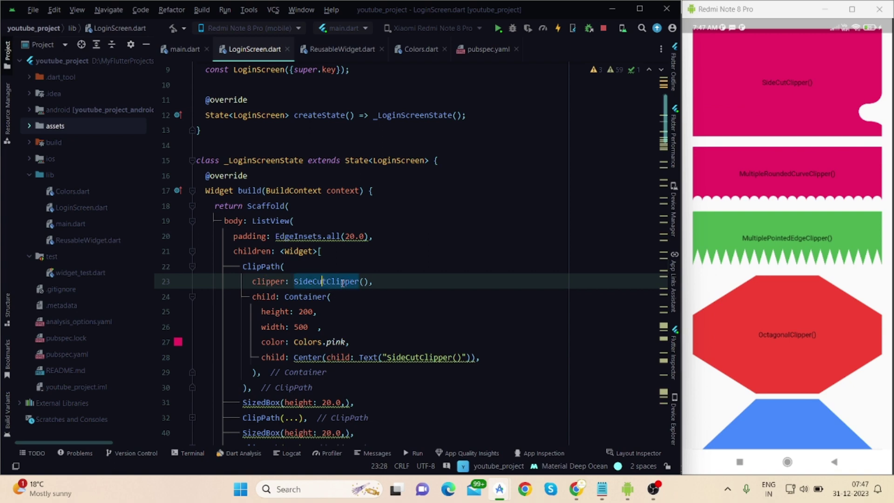
mouse_move(327, 282)
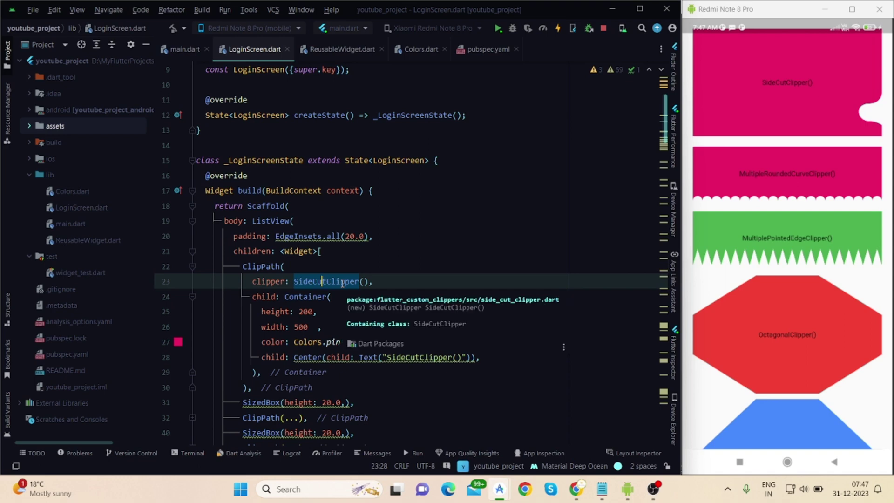
left_click(337, 297)
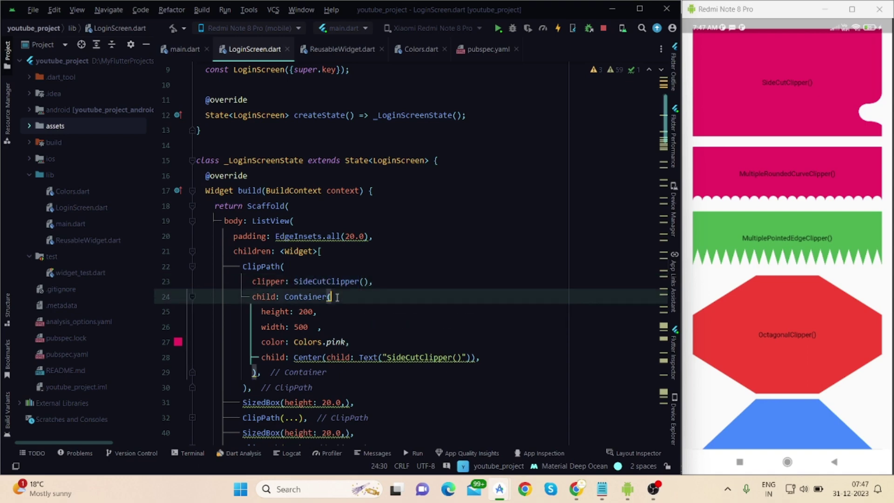
left_click(293, 297)
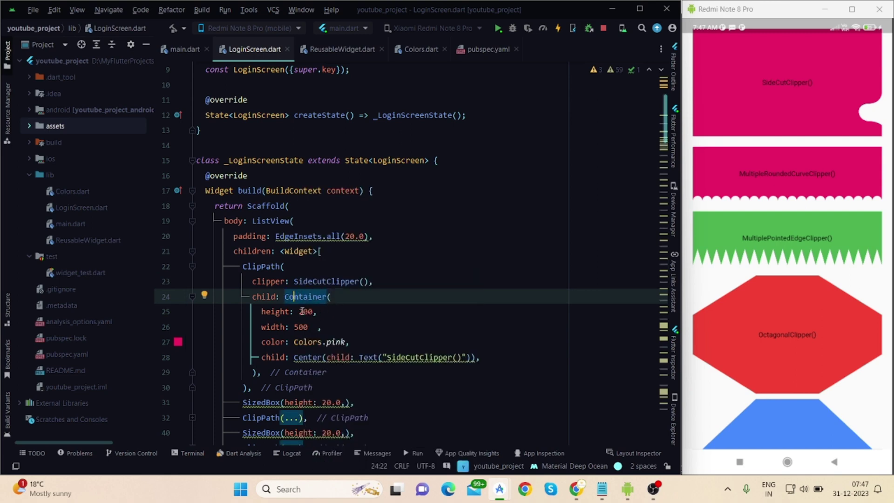
left_click(302, 311)
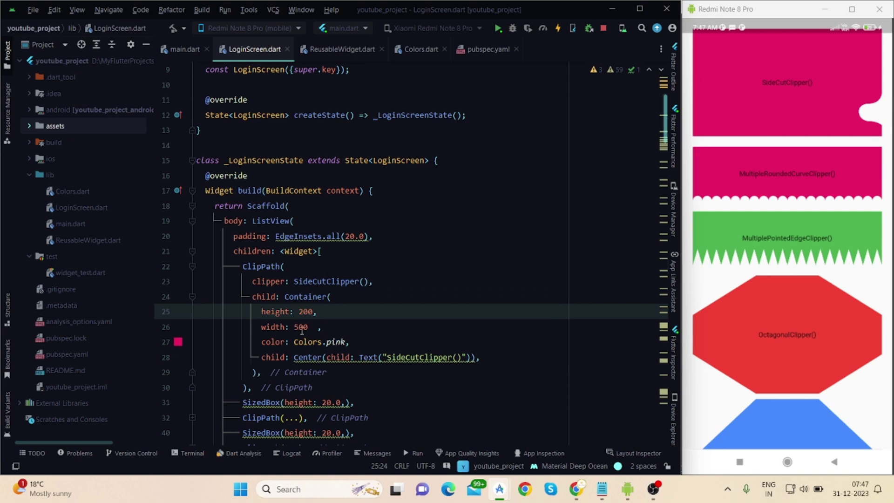
left_click_drag(349, 342, 275, 342)
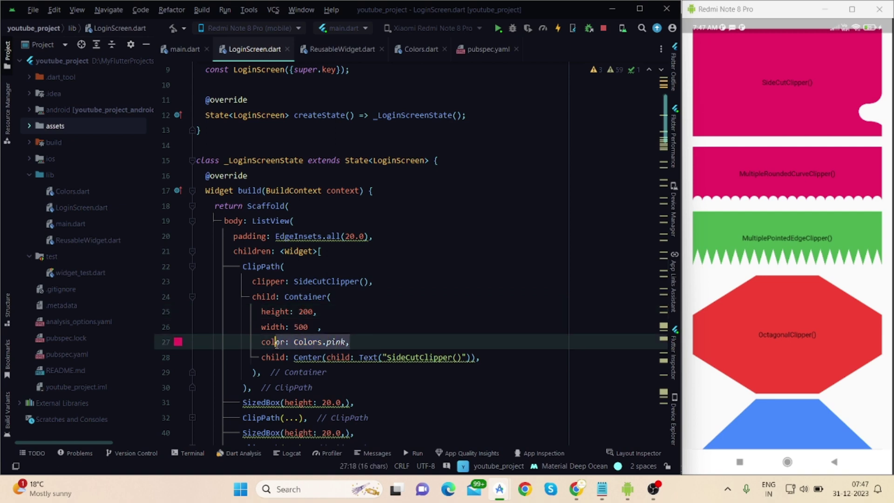
left_click(495, 357)
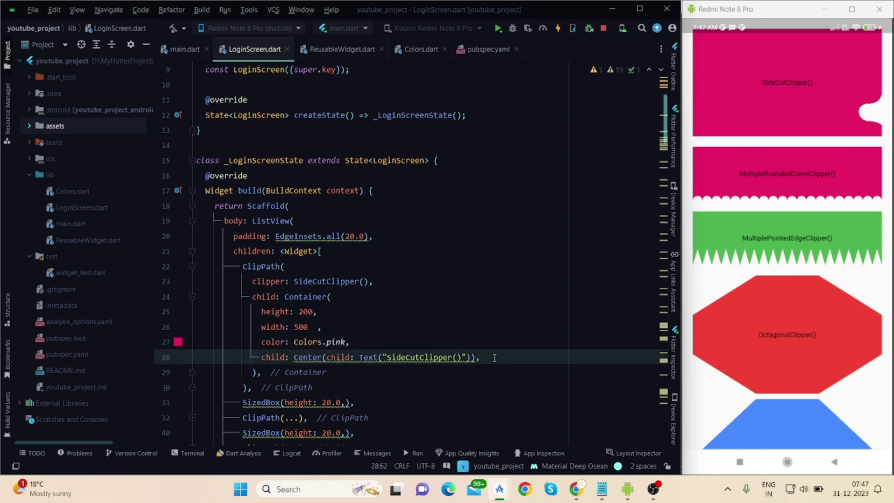
left_click_drag(495, 358, 293, 357)
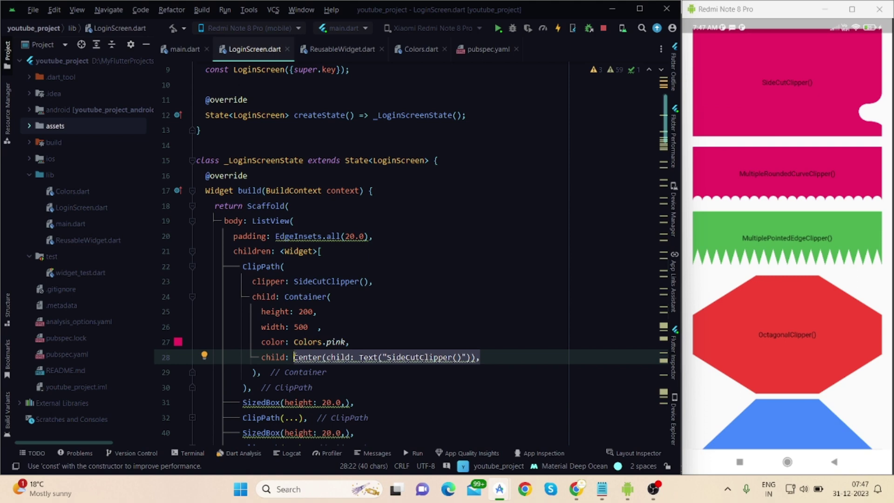
left_click(503, 357)
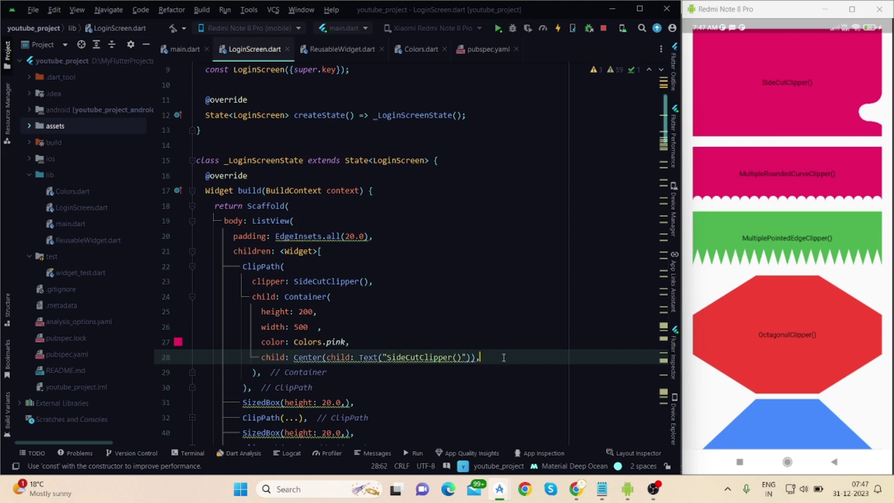
Step: Collapse the HexagonalClipper and ParallelogramClipper examples, then undo back to an empty Scaffold body
left_click(192, 267)
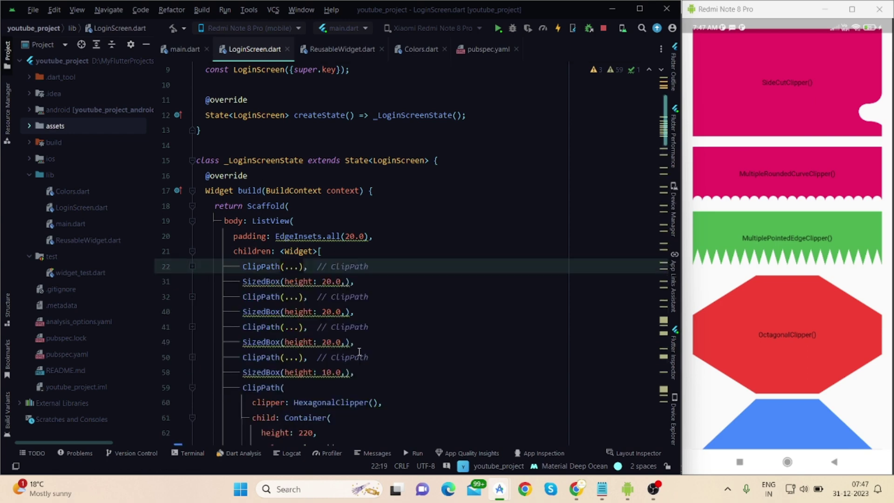
scroll(358, 351, "down", 2)
left_click(193, 327)
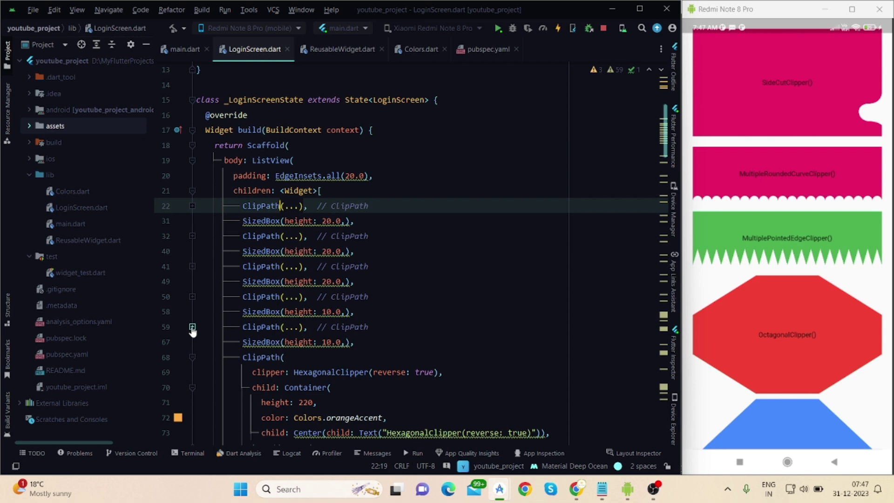
left_click(192, 357)
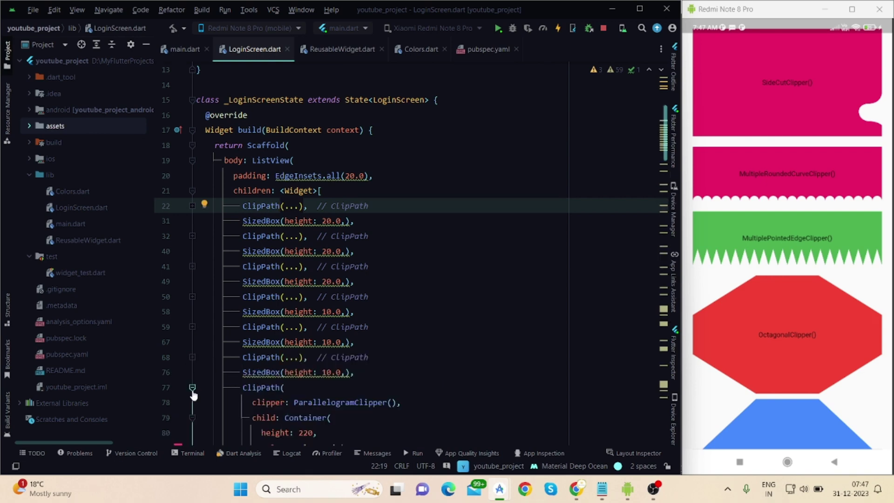
left_click(193, 387)
scroll(450, 282, "up", 1)
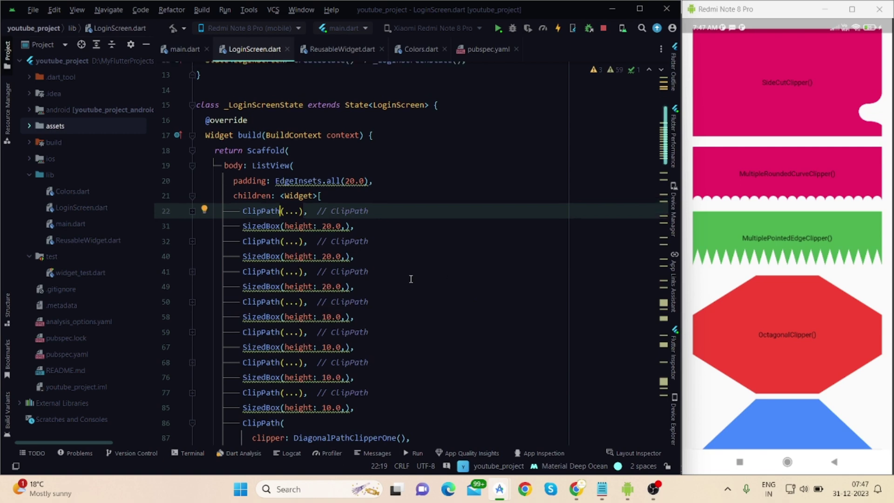
scroll(411, 280, "up", 2)
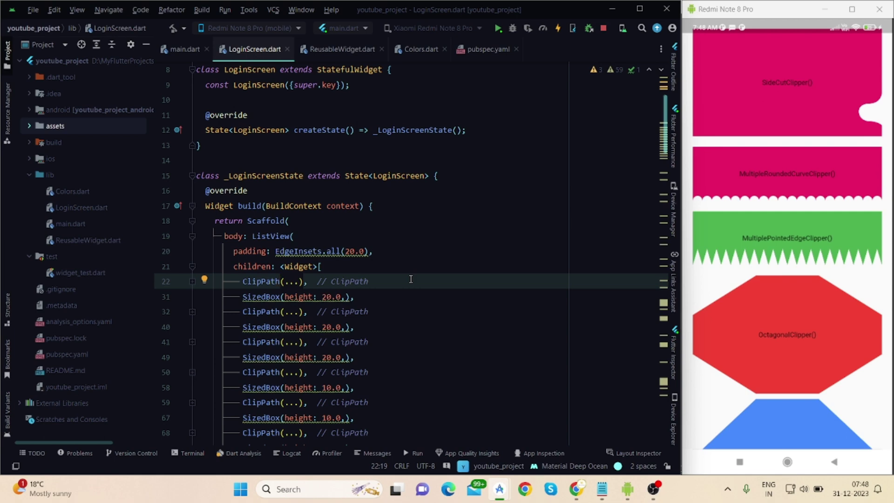
left_click(424, 296)
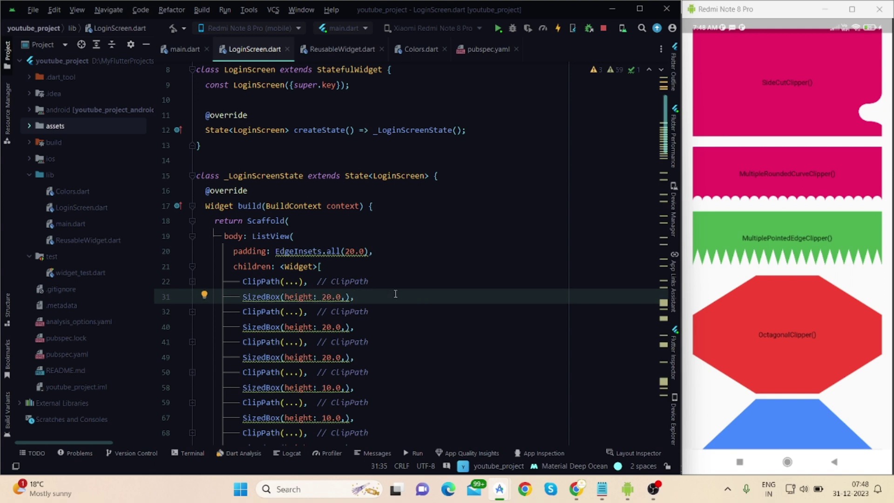
left_click(403, 327)
key("ctrl+z")
key("ctrl+z")
key("ctrl+z")
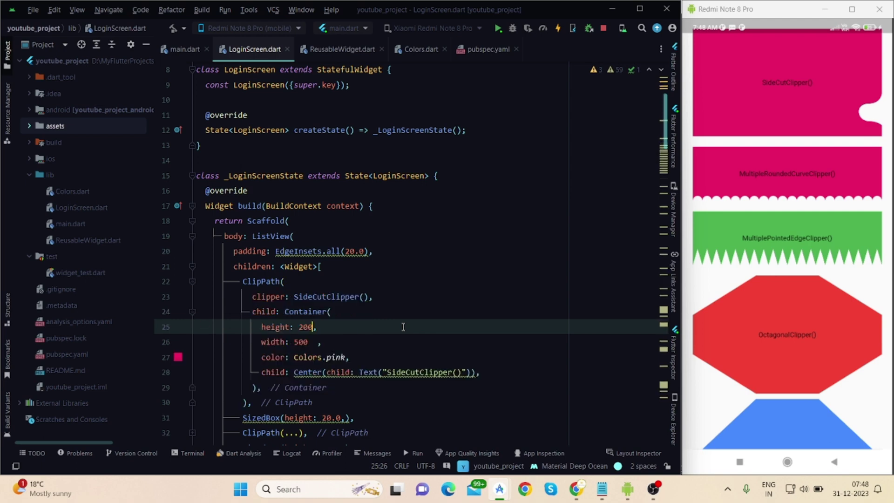
key("ctrl+z")
key("ctrl+z")
key("ctrl+z")
key("ctrl+z")
key("ctrl+z")
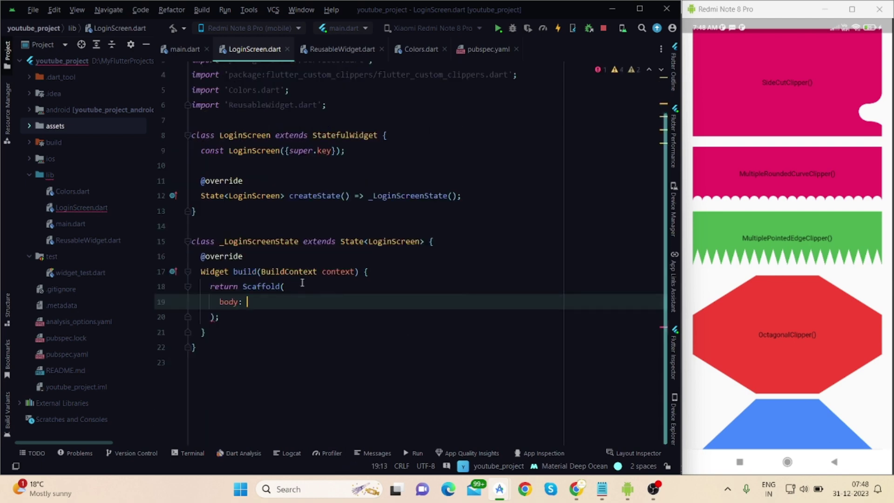
Step: Set the Scaffold body to Stack(children: []) with the brackets split across lines
left_click(300, 286)
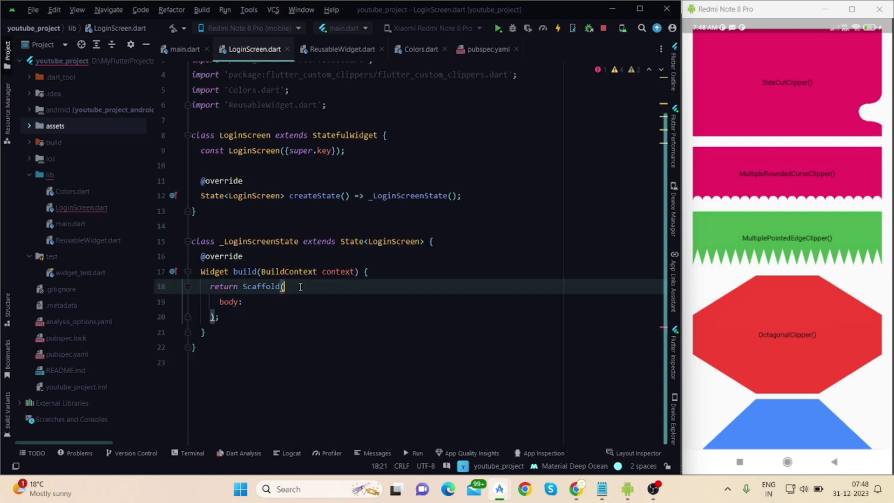
key("ctrl+shift+z")
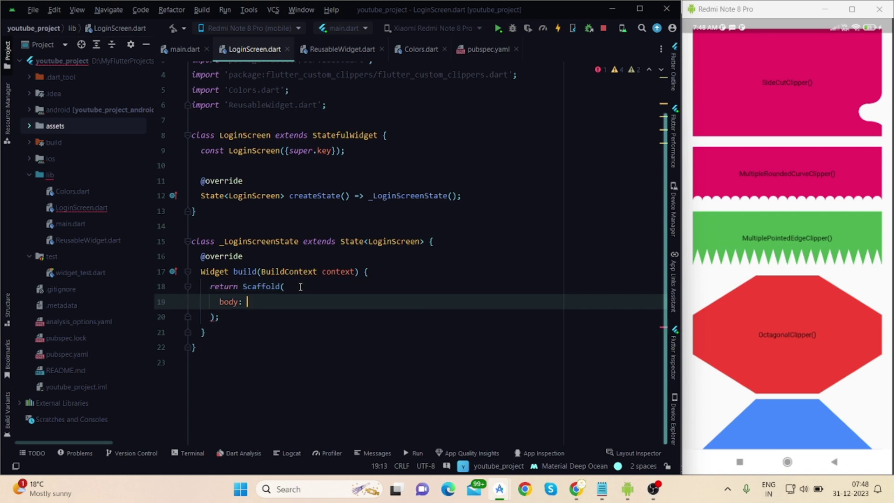
key("ctrl+shift+z")
key("ctrl+shift+z")
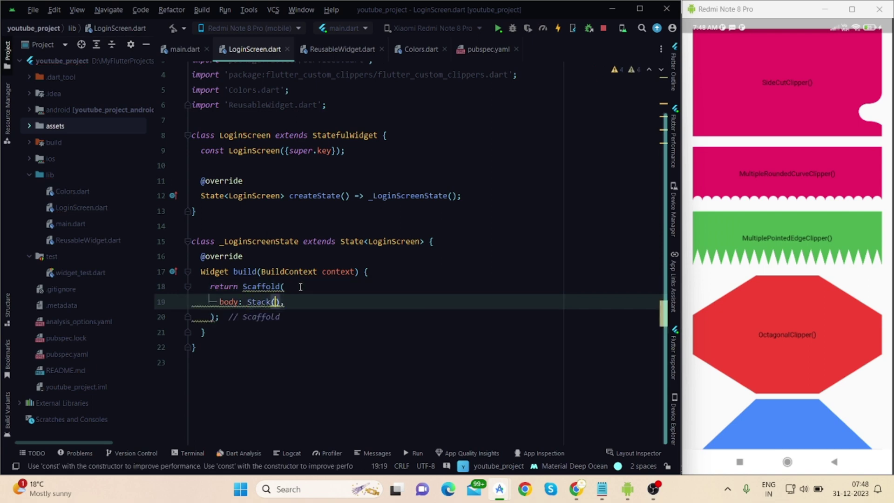
key("ctrl+shift+z")
key("ctrl+shift+z")
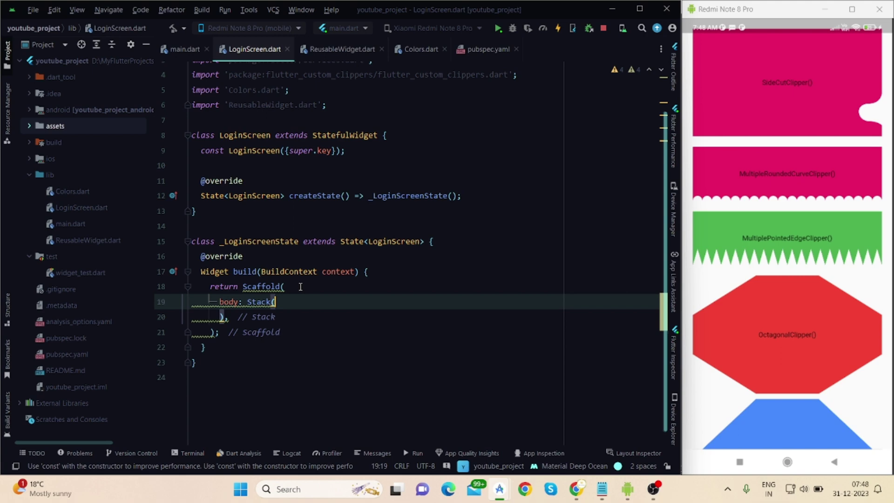
key("ctrl+shift+z")
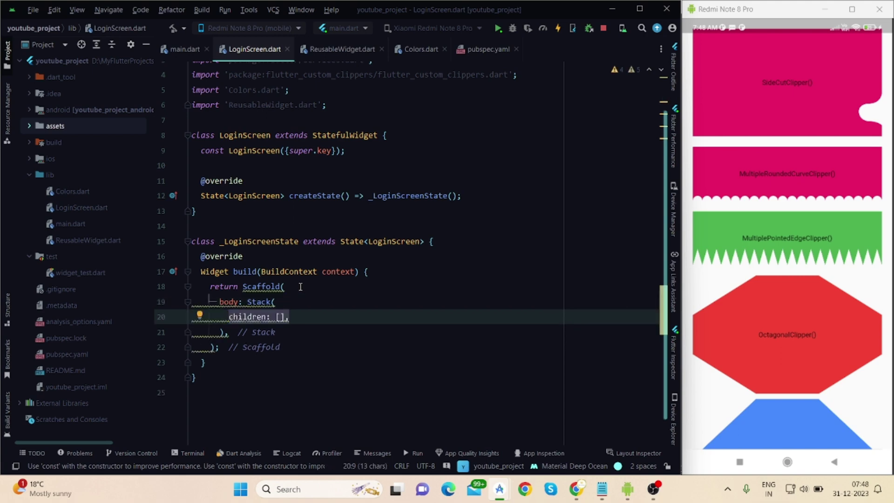
key("ctrl+shift+z")
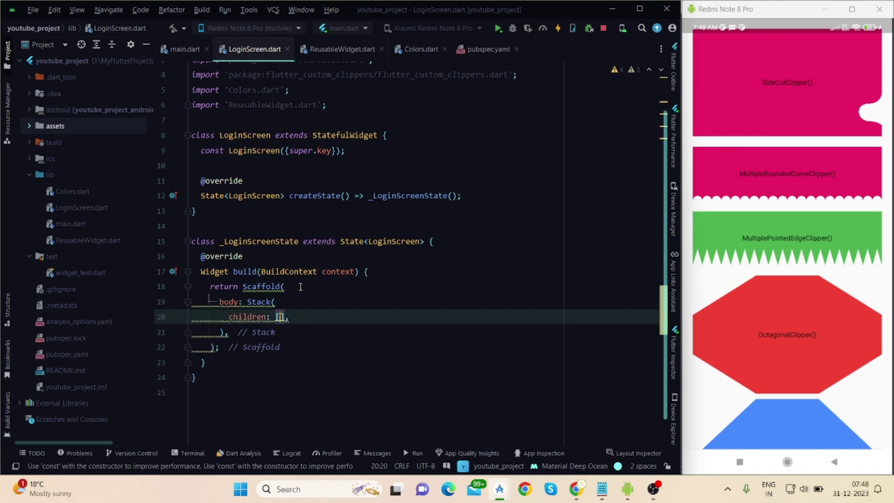
key("ctrl+shift+z")
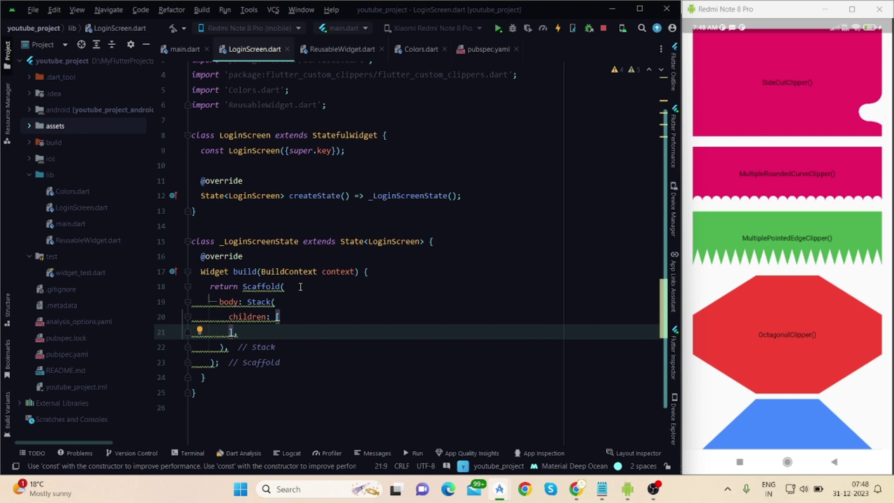
Step: Relaunch the app and insert a ClipPath into the Stack's children
left_click(498, 28)
left_click(475, 318)
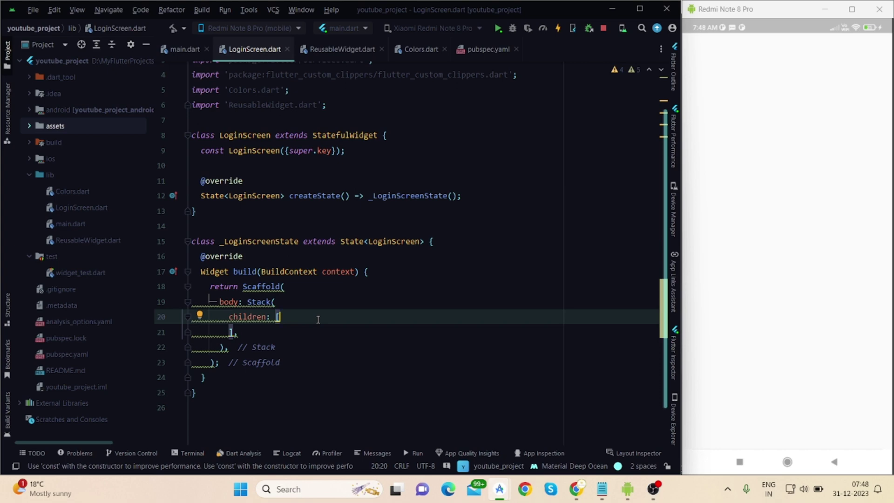
key("Return")
type("ClipPath(),")
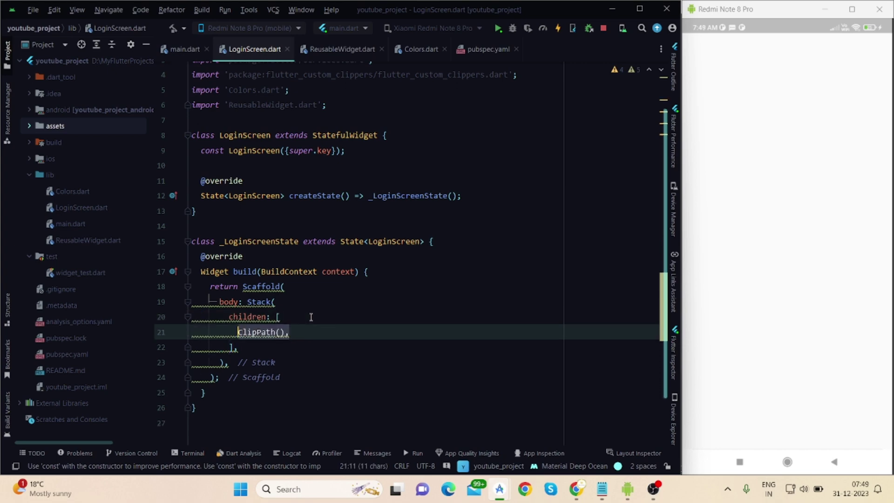
key("Return")
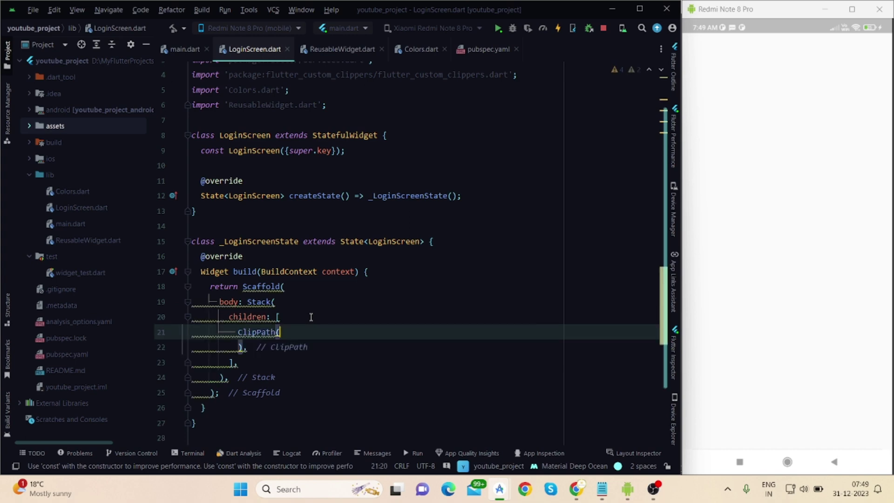
type("clipper: ")
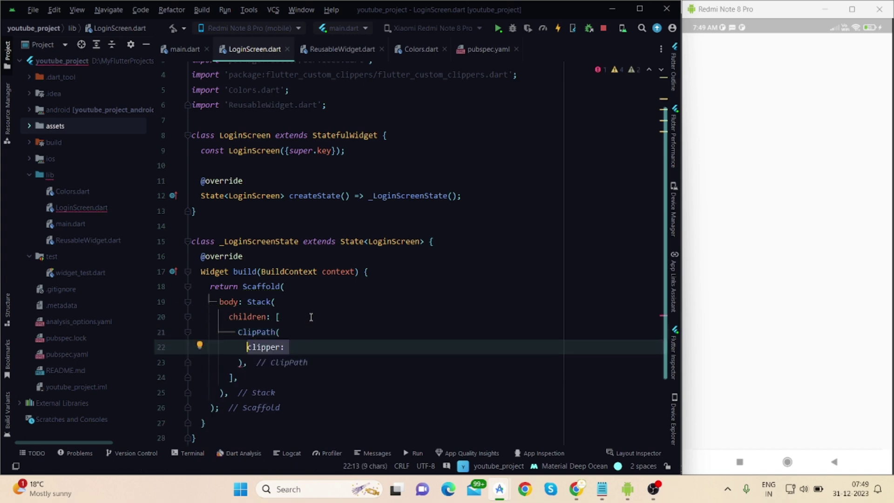
type("WaveClipperTwo(),")
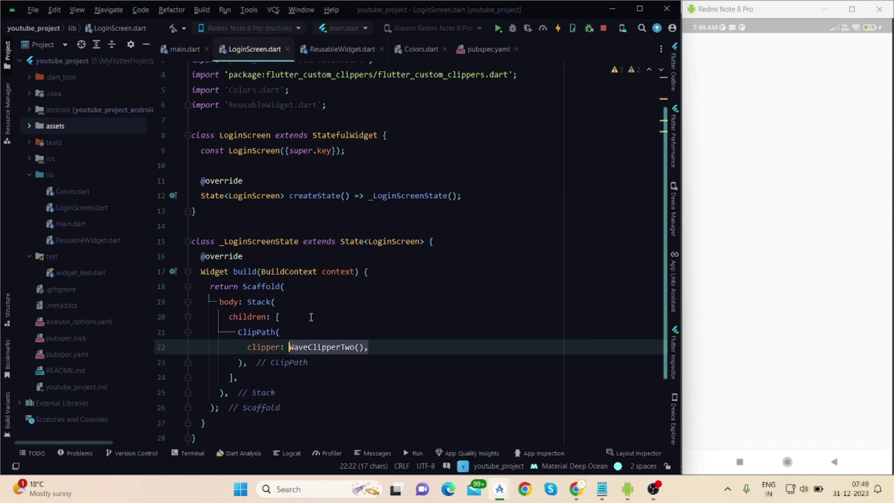
Step: Give the ClipPath a Container child 310 high coloured Colors.orange.shade300
key("Return")
type("child:")
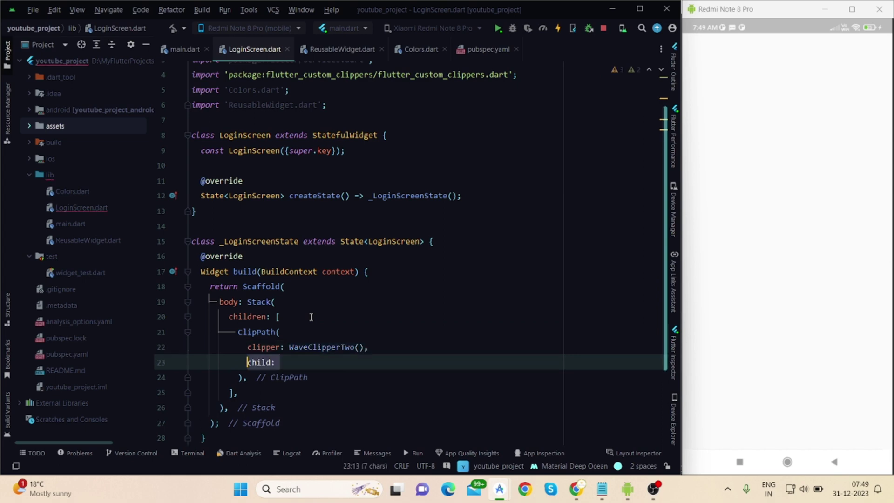
key("Return")
type("Container(),")
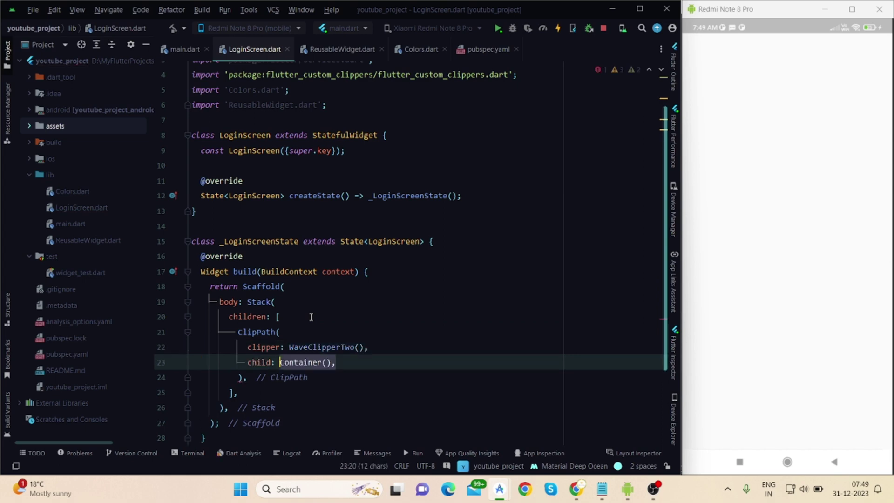
key("Return")
type("height: 310,")
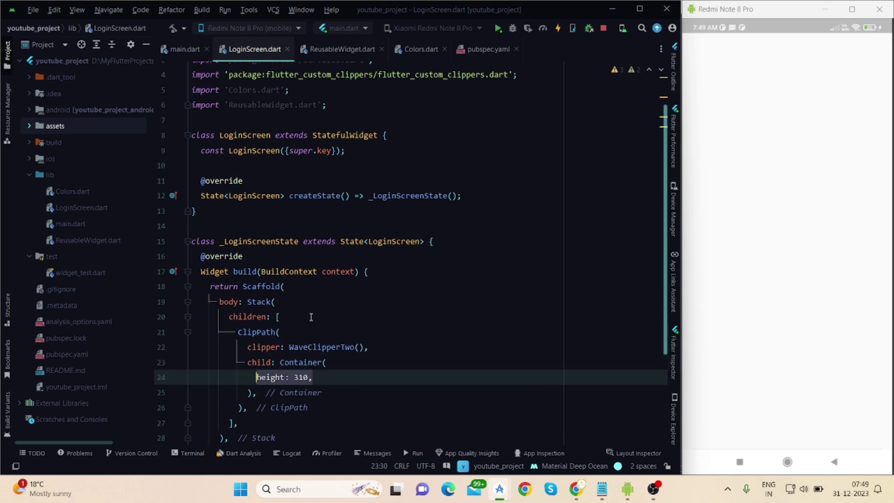
scroll(311, 318, "down", 2)
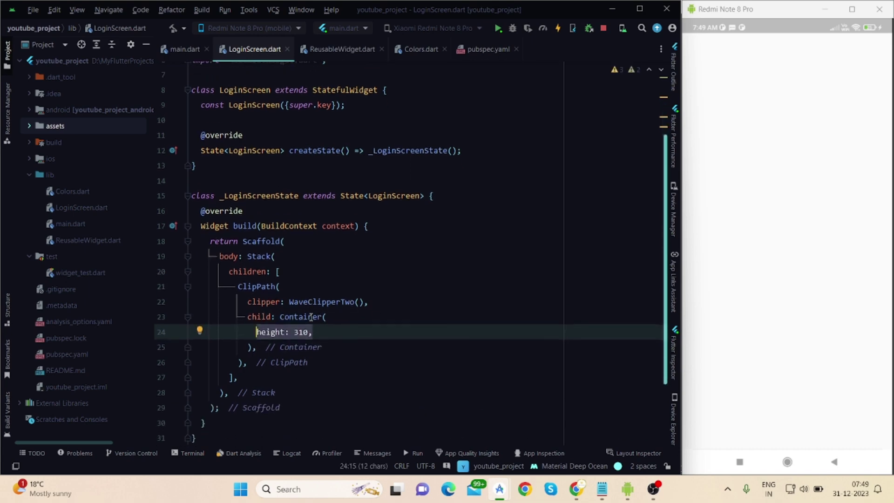
scroll(311, 317, "down", 3)
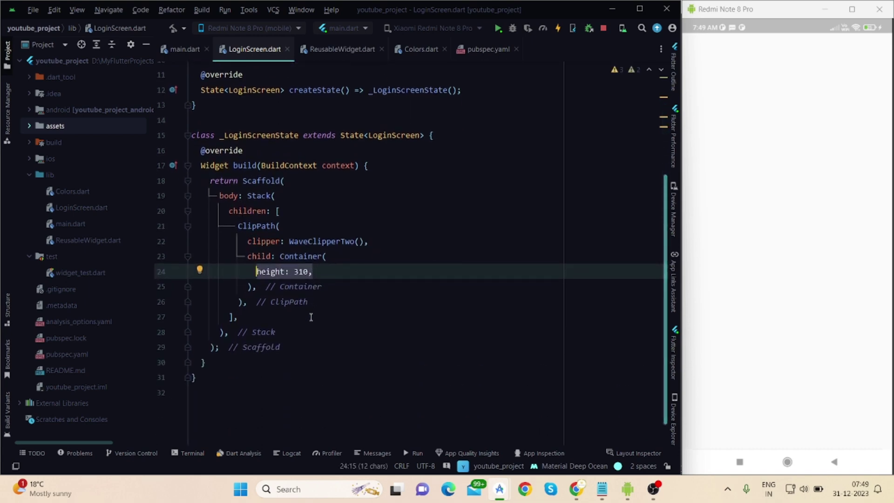
key("End")
key("Return")
type("color: Colors")
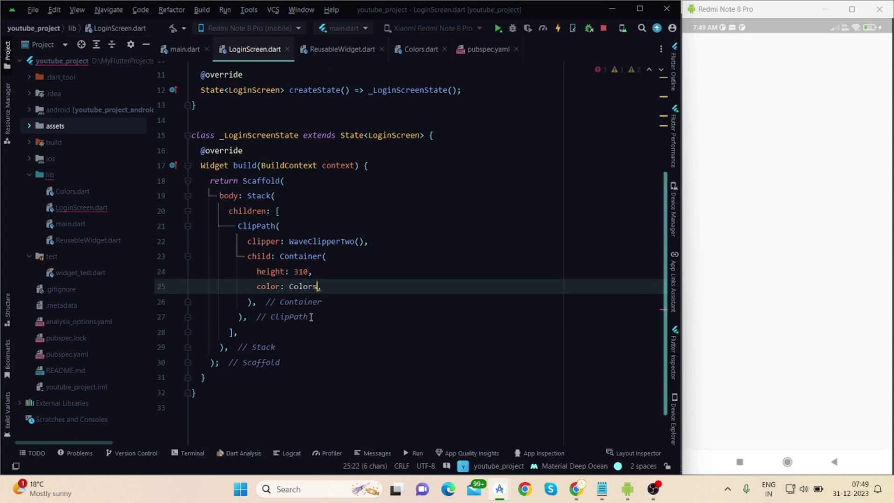
type(".orange.shade300")
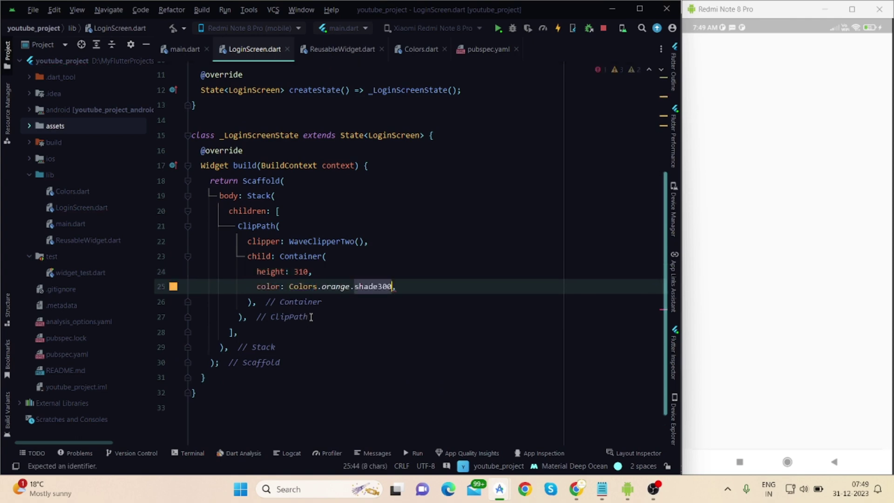
Step: Add an empty second ClipPath and hot reload to show the orange wave header
left_click(311, 316)
key("Return")
type("ClipPath(),")
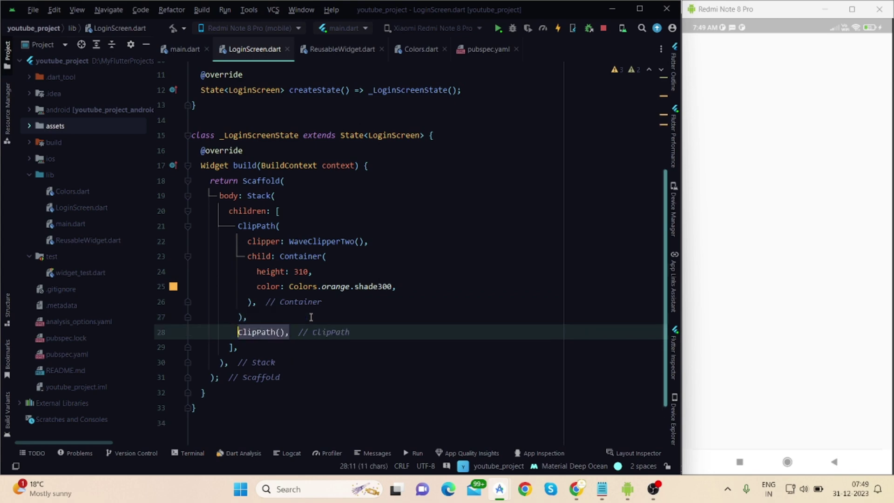
key("End")
key("Left")
key("Left")
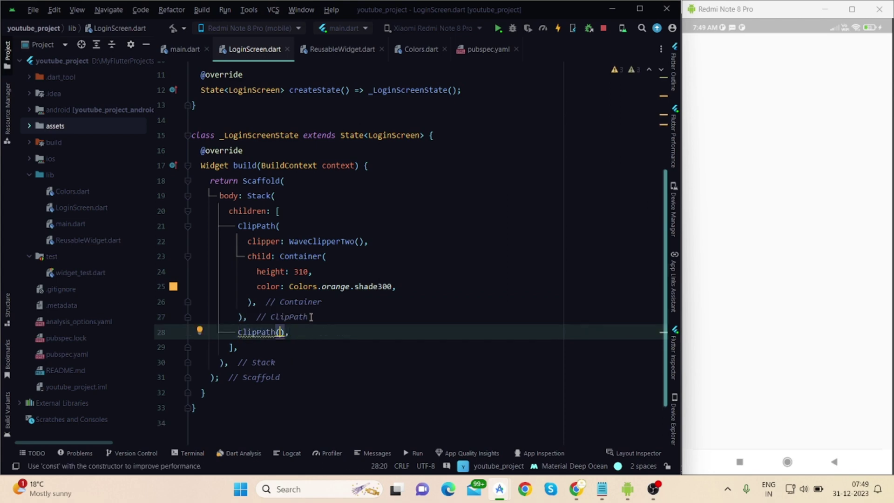
key("Up")
key("Up")
key("Up")
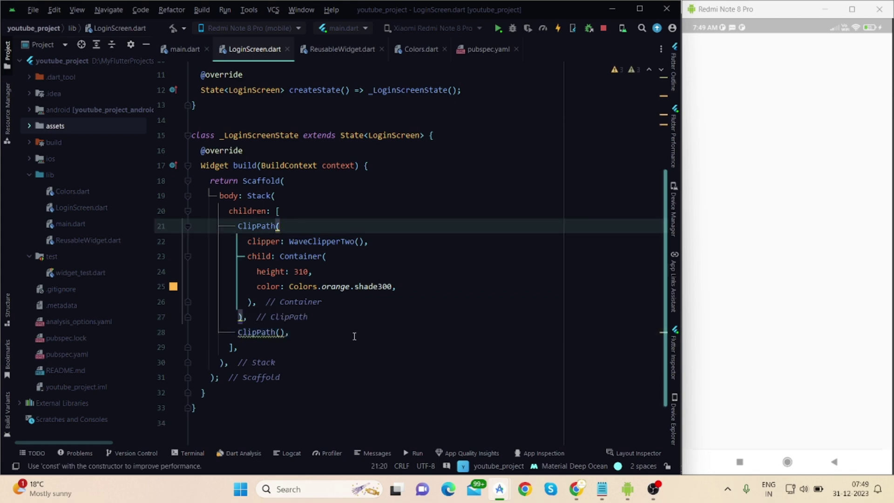
left_click(305, 332)
key("ctrl+s")
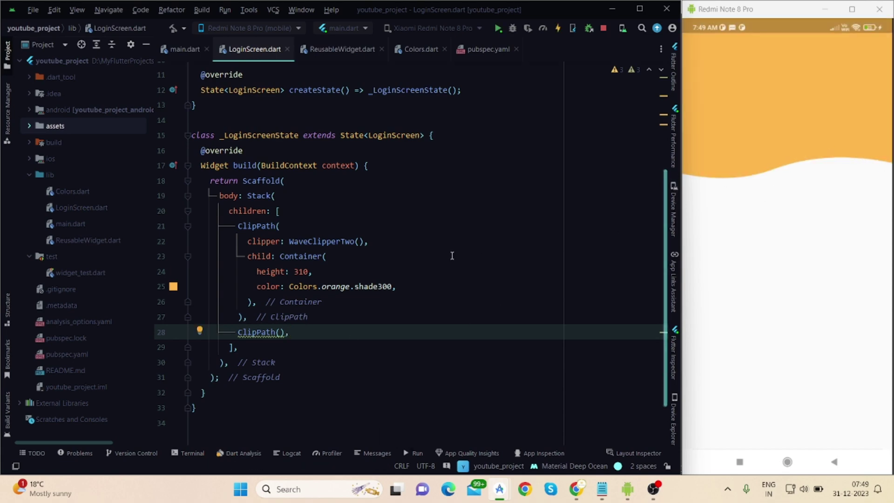
Step: Copy WaveClipperTwo and set it as the second ClipPath's clipper
left_click_drag(371, 241, 289, 241)
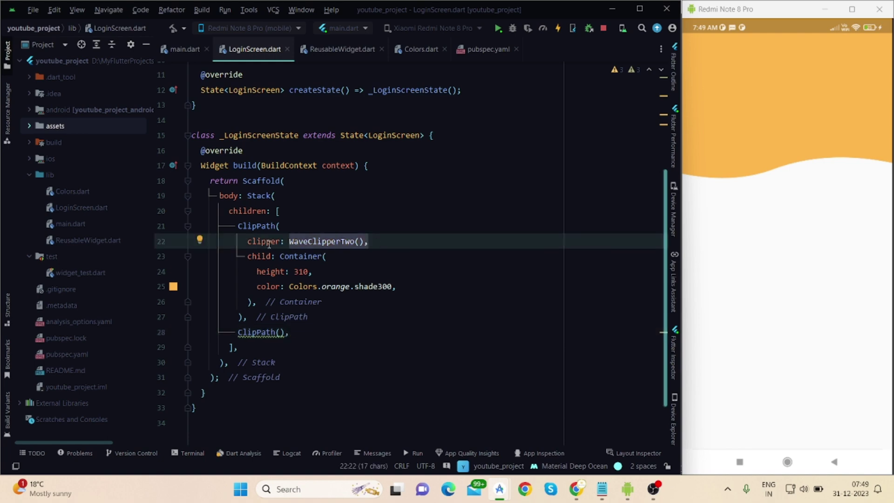
left_click(387, 240)
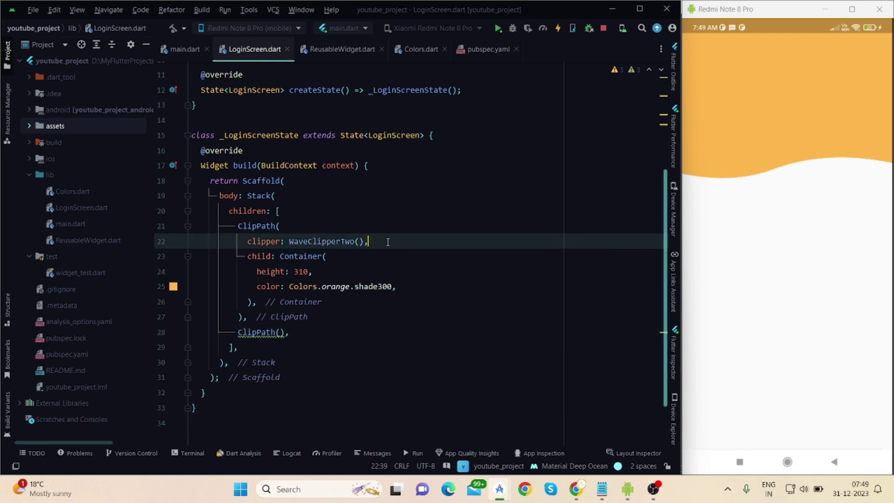
left_click(296, 333)
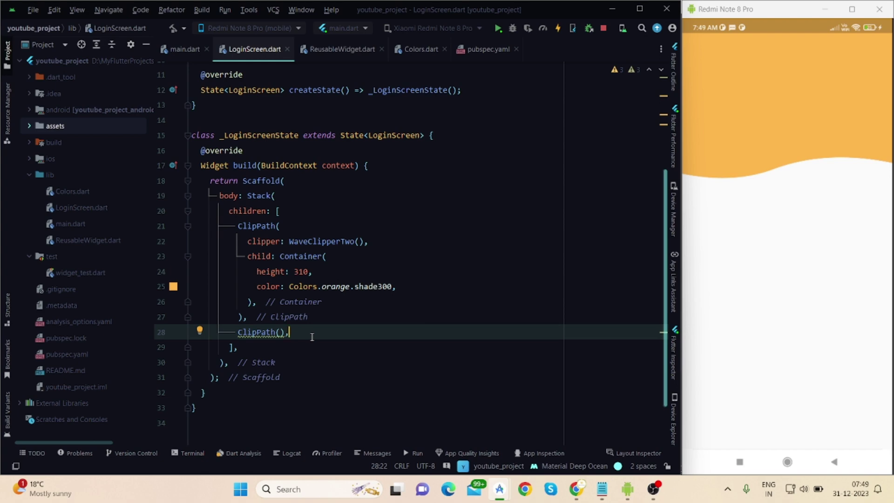
key("Left")
key("Left")
key("Return")
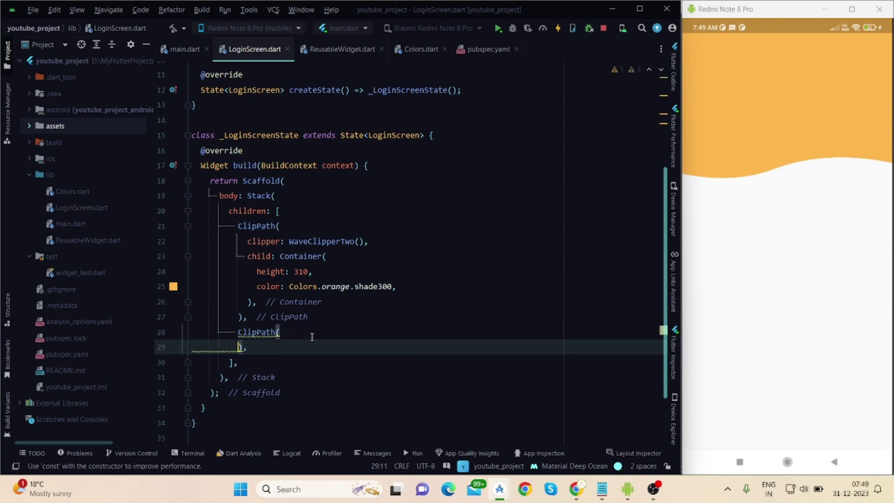
type("clipper:")
key("shift+Home")
key("End")
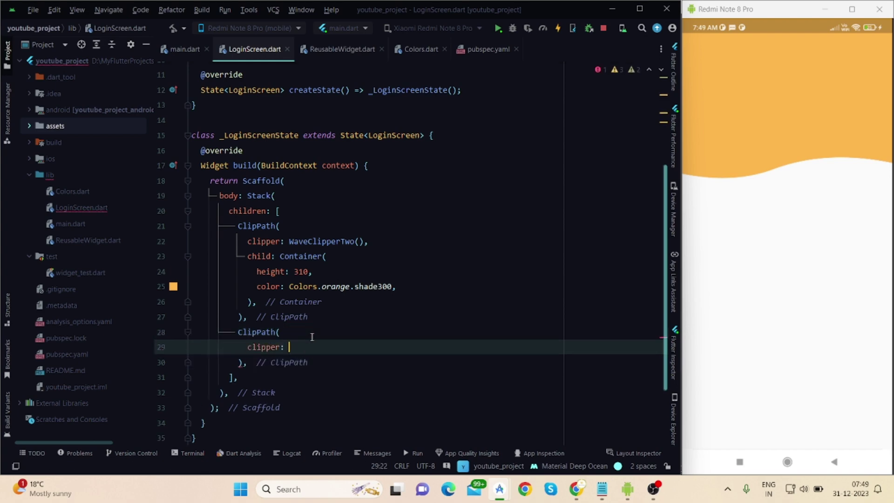
key("ctrl+v")
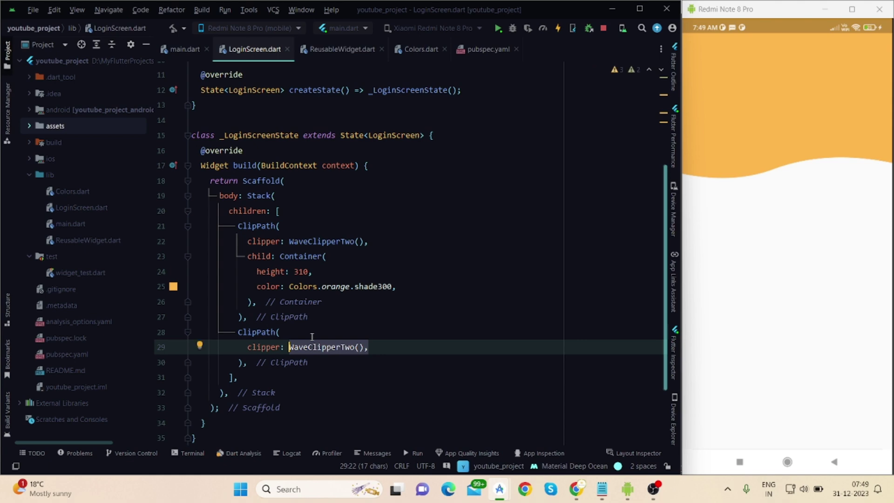
key("End")
Step: Give the second ClipPath a Container child: height 300, full screen width, colour deepBackgroundColor
key("Return")
type("child")
key("shift+Home")
key("End")
type(":")
type("Container(),")
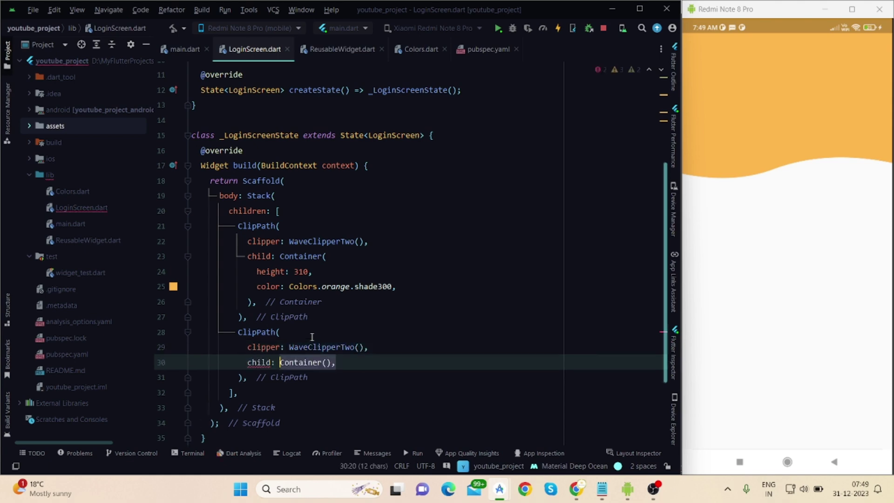
key("Left")
key("Left")
key("Return")
key("Return")
type("height:")
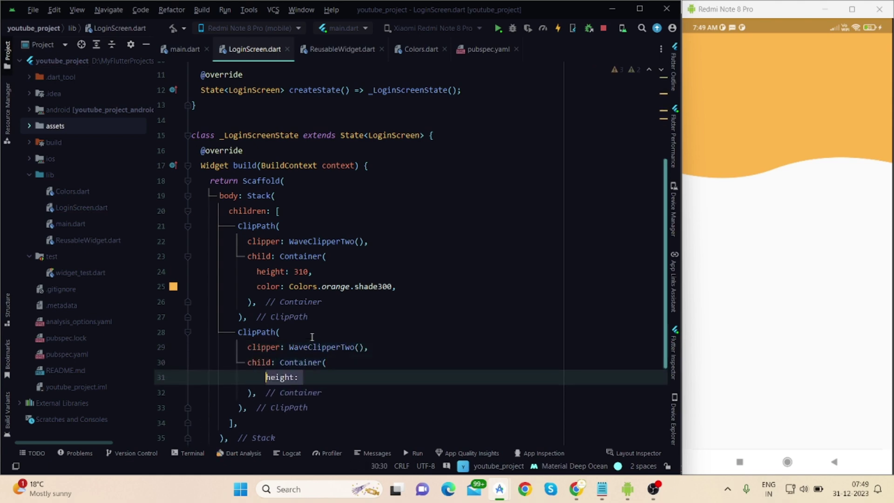
type(" 300,")
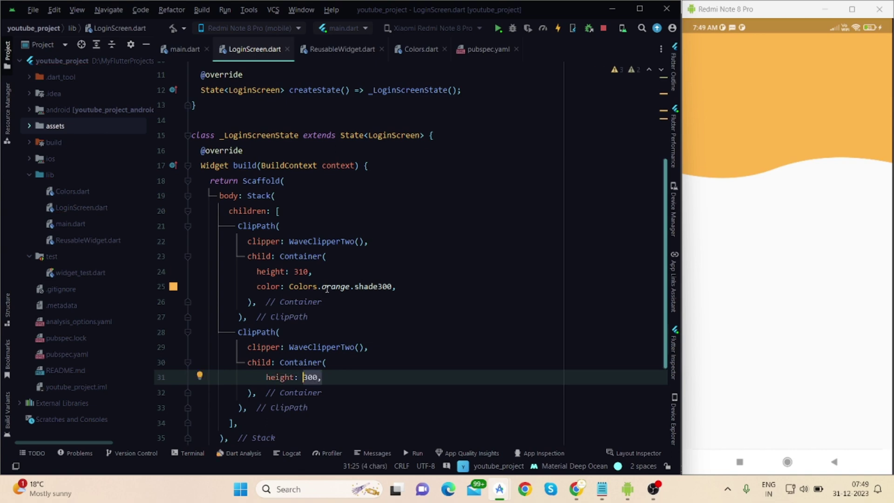
left_click(331, 377)
key("Return")
type("width: MediaQuery.")
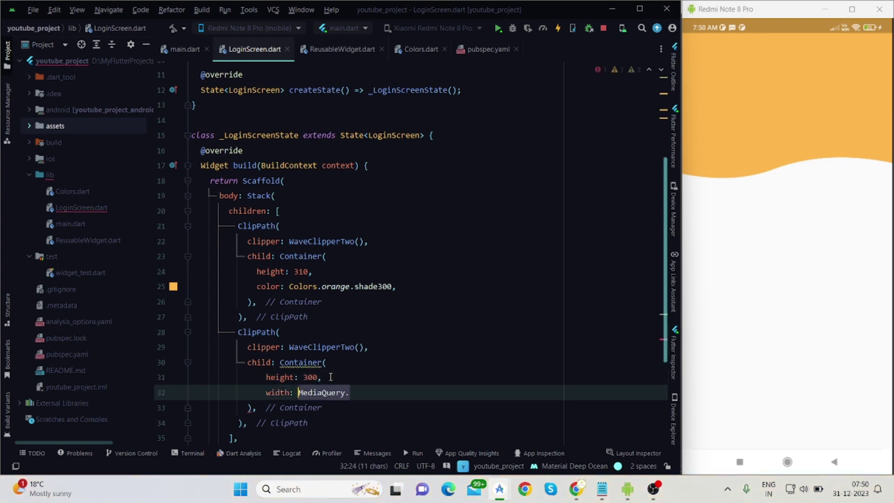
type("of(context)")
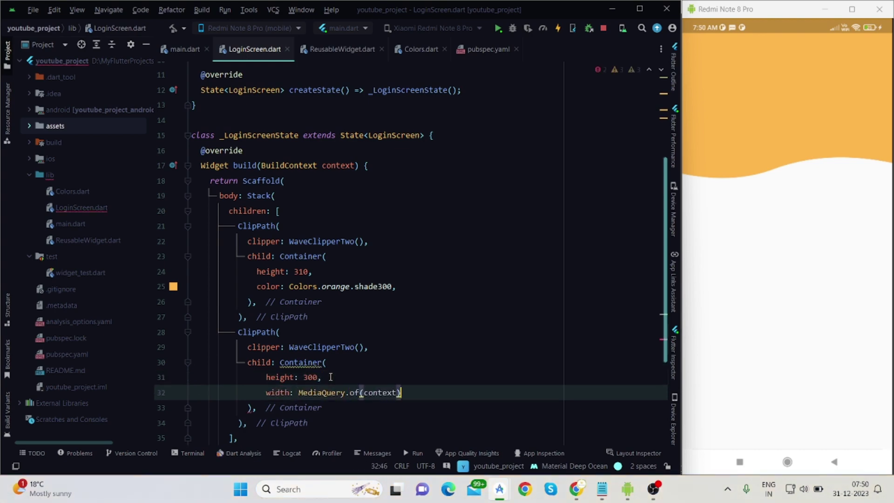
type(".size.width,")
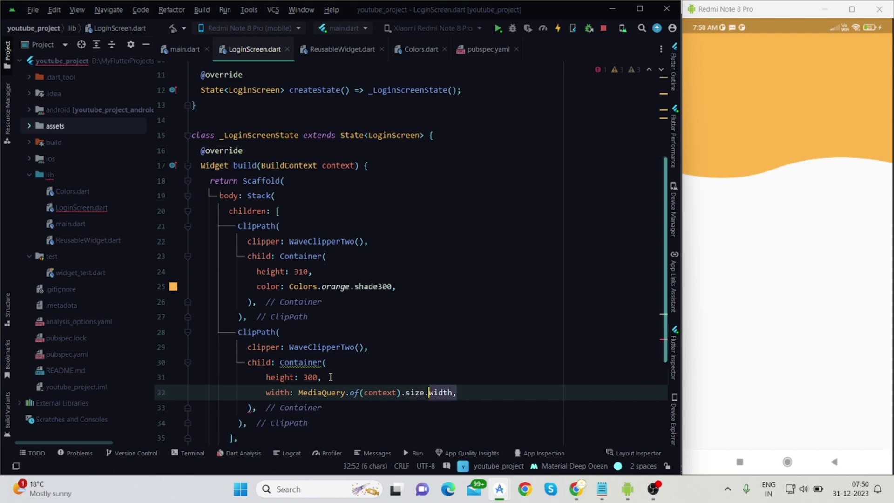
key("End")
key("Return")
type("color:")
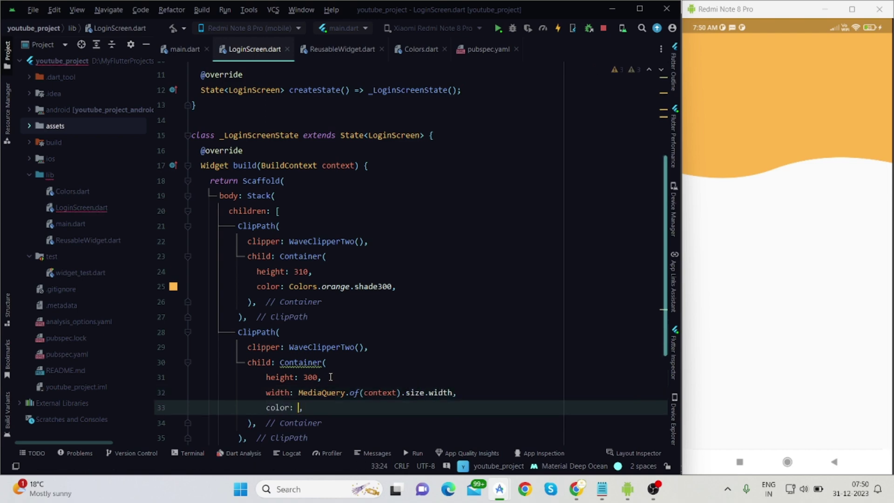
type("deepBackgroundColor")
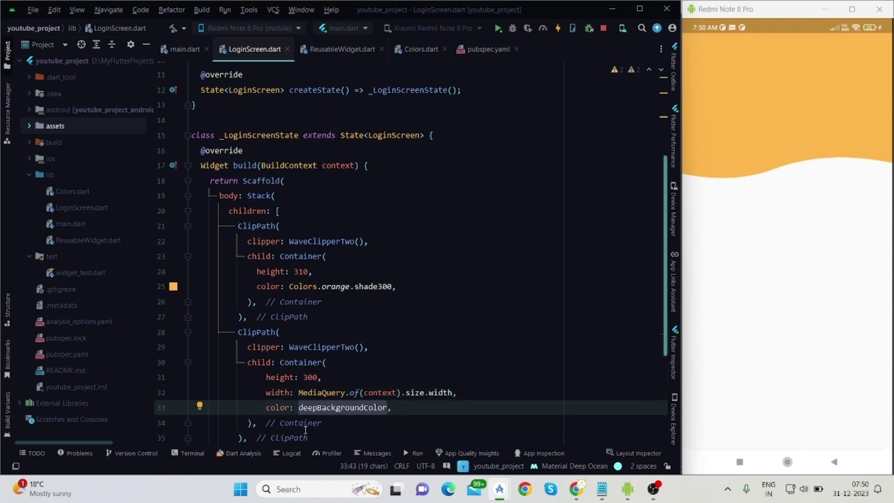
Step: Check the deepBackgroundColor definition in Colors.dart, then return to LoginScreen.dart
double_click(340, 407)
left_click(327, 409)
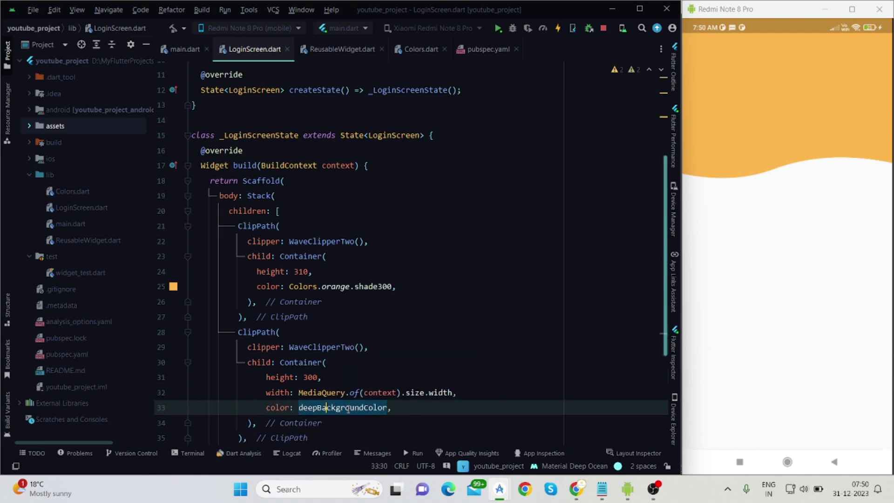
left_click(350, 408, "ctrl")
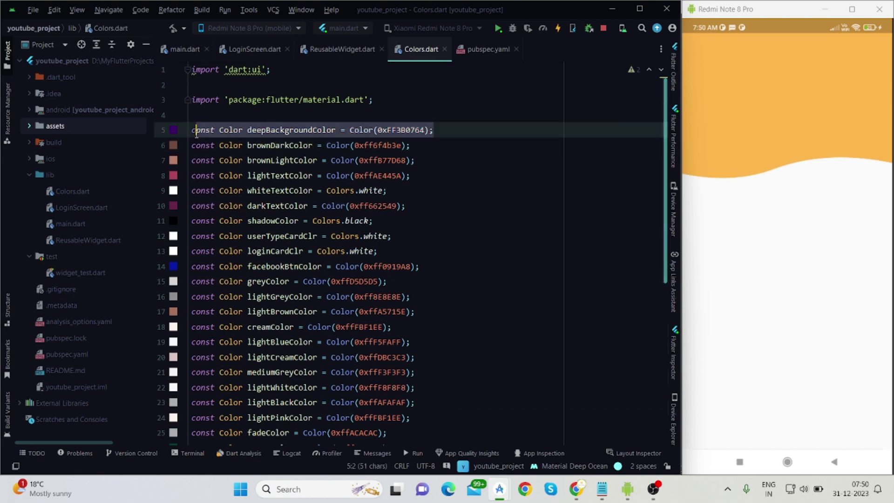
key("ctrl+alt+Left")
left_click(396, 362)
Step: Add Column(mainAxisAlignment: MainAxisAlignment.center, children: [Image.asset()]) as the purple Container's child
key("Return")
type("child: ), // Container")
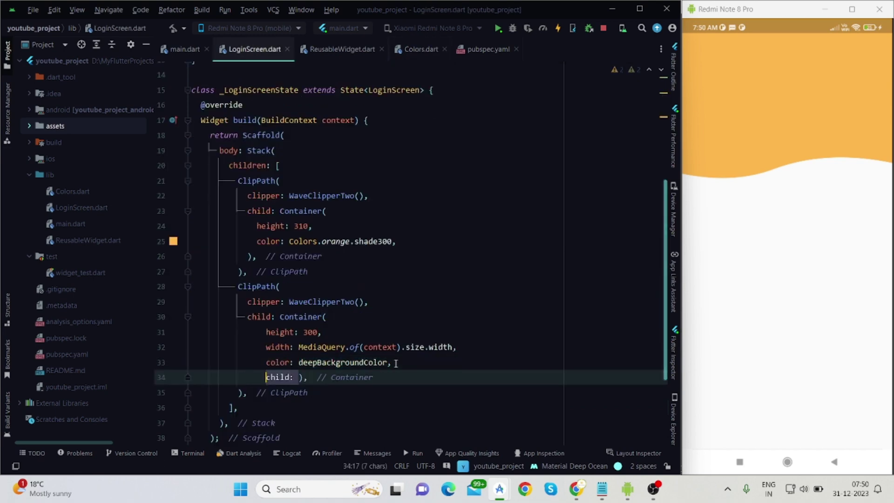
type(": Column()")
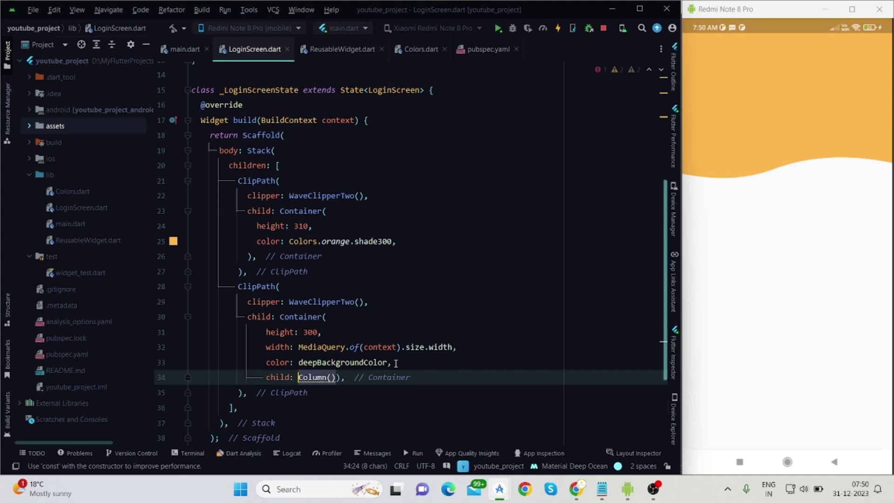
key("Right")
key("Right")
key("Right")
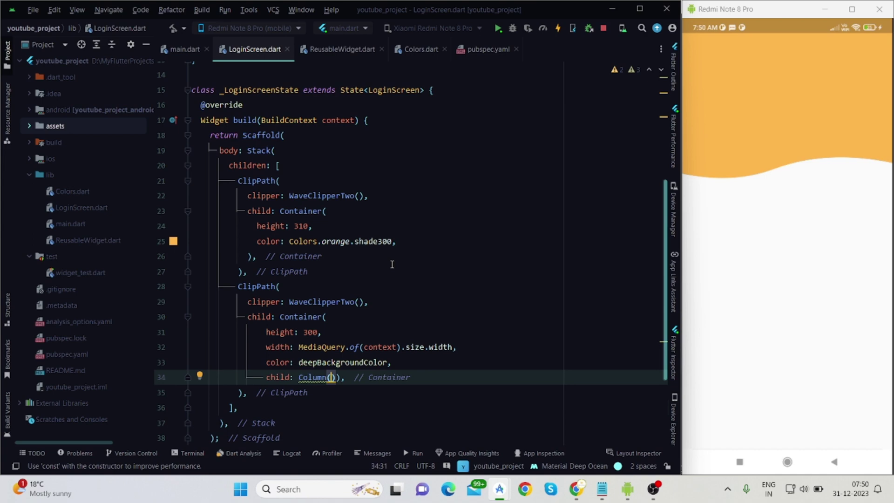
key("Return")
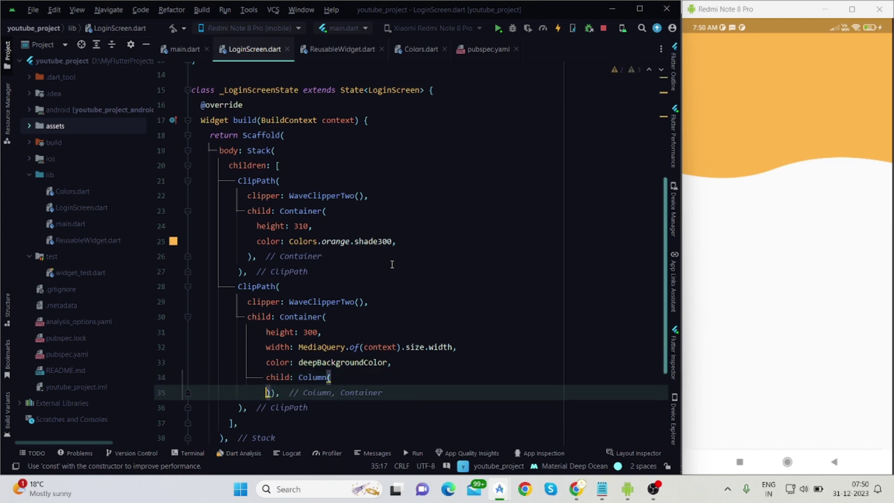
type("mainAxisAlignment: MainAxisAlignment.center,")
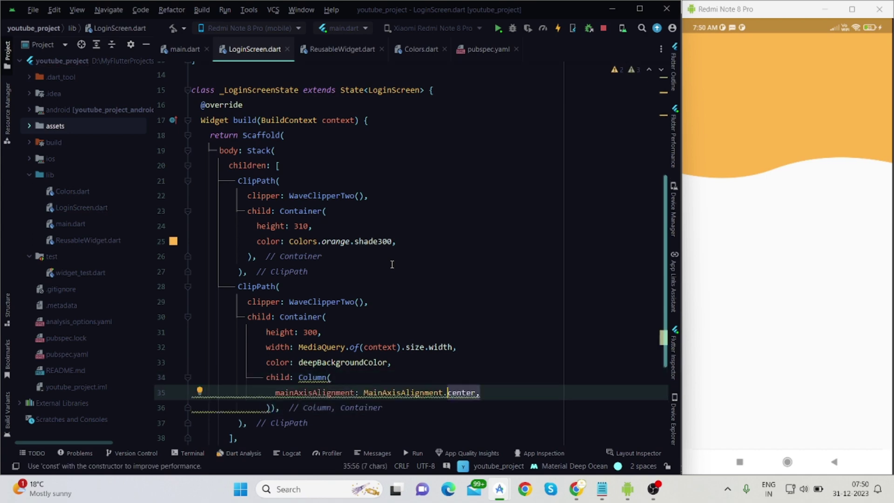
key("Return")
type("children: [],")
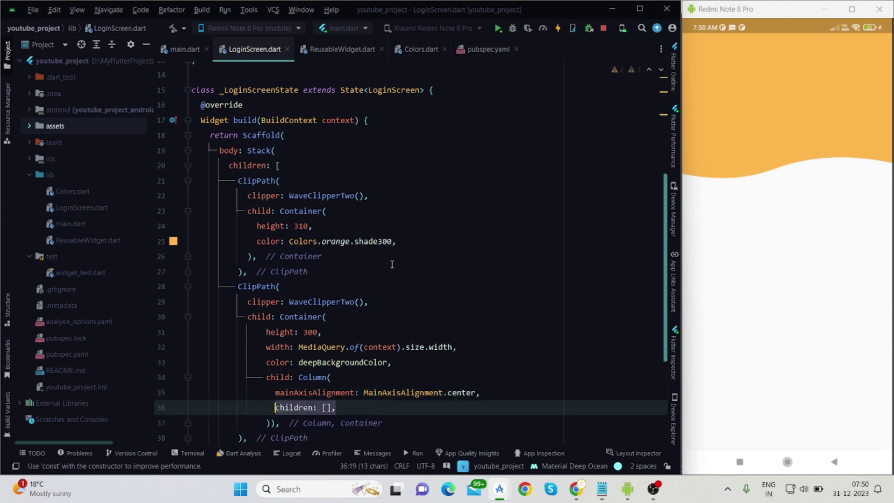
key("Return")
type("Image.asset(),")
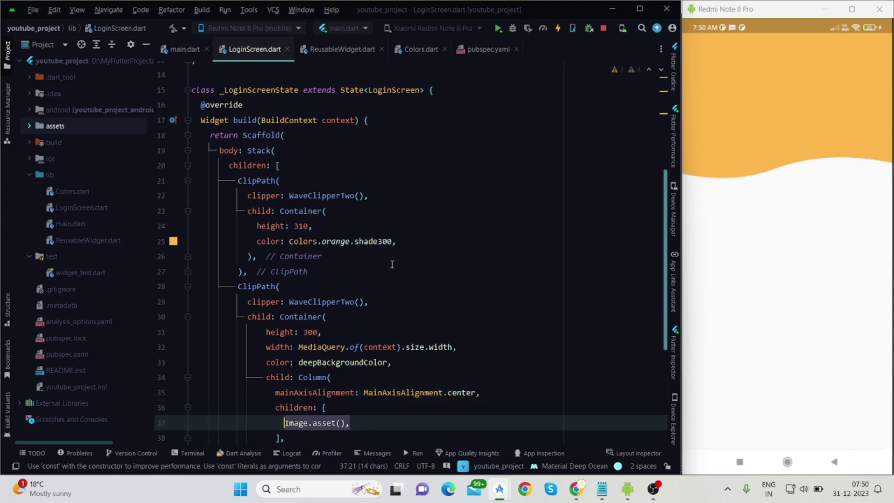
scroll(392, 264, "down", 2)
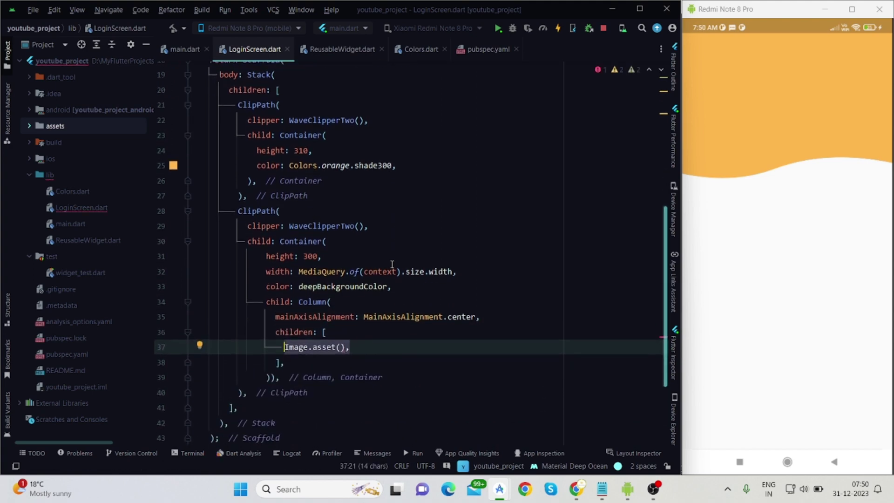
Step: Set Image.asset to 'assets/logo.png' with BoxFit.fill and height and width 80.0
key("Left")
key("Return")
type("'assets/logo.png',")
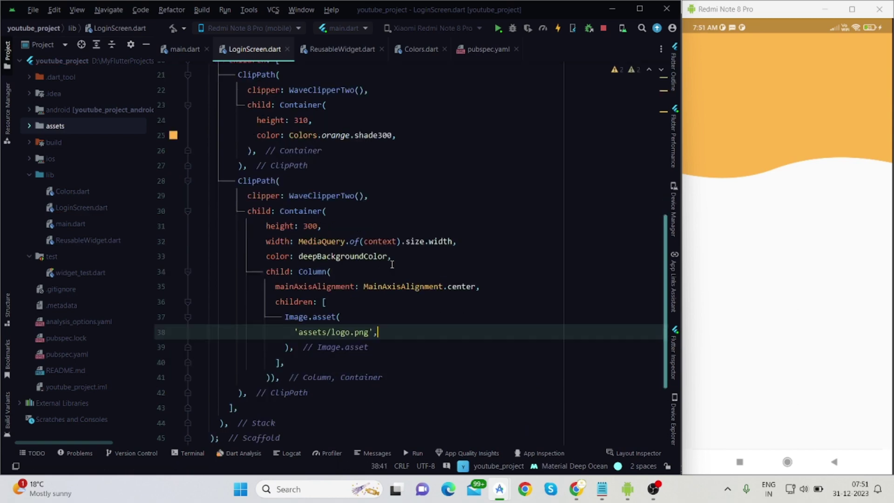
key("Return")
type("fit: BoxFit.fill,")
key("Return")
type("height: 80.0,")
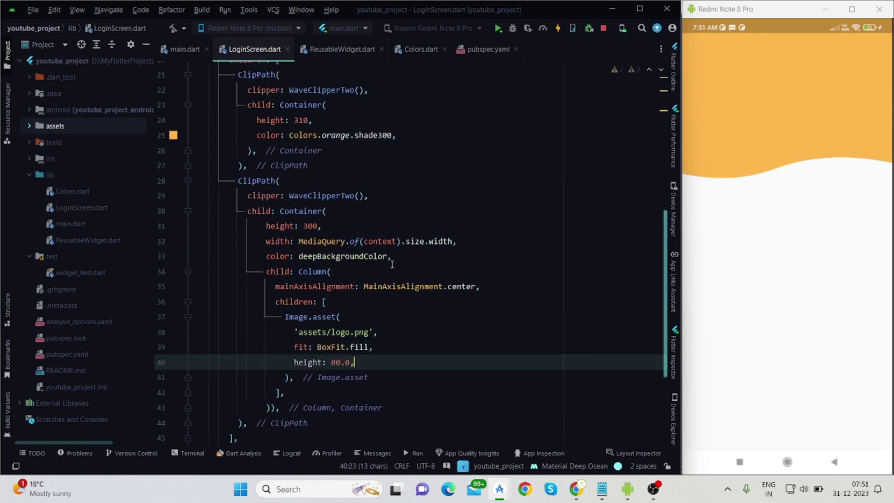
key("Return")
type("width: 80.0,")
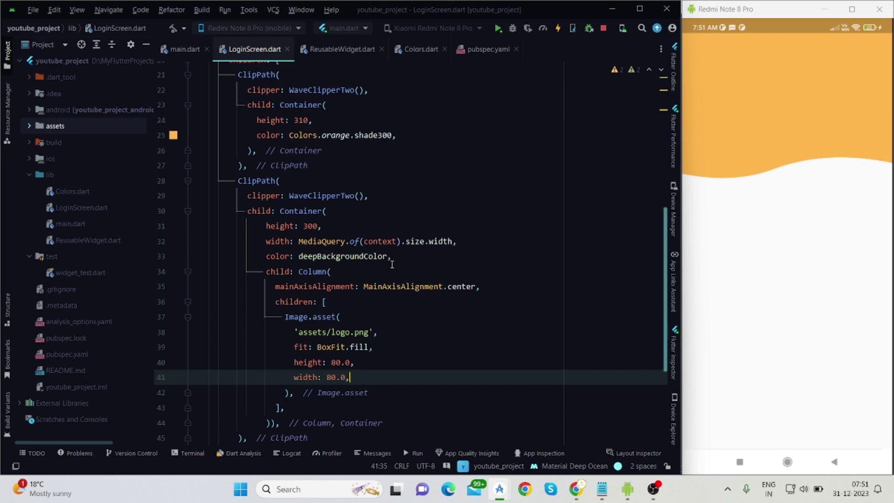
key("Down")
Step: Add a Text 'The Jewellery App' with fontSize 22.0 and color lightBackgroundColor below the image
key("Return")
type("Text(),")
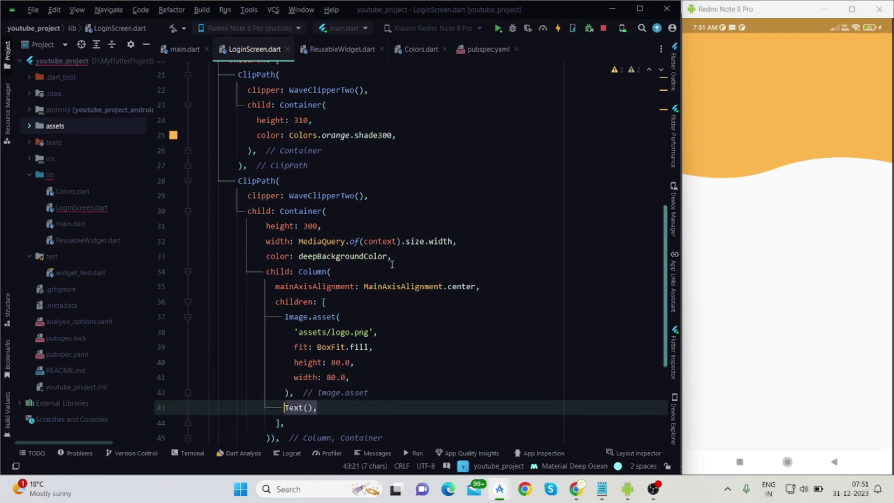
type("'',")
key("Return")
key("Up")
key("End")
key("Left")
key("Left")
type("The Jewellery App")
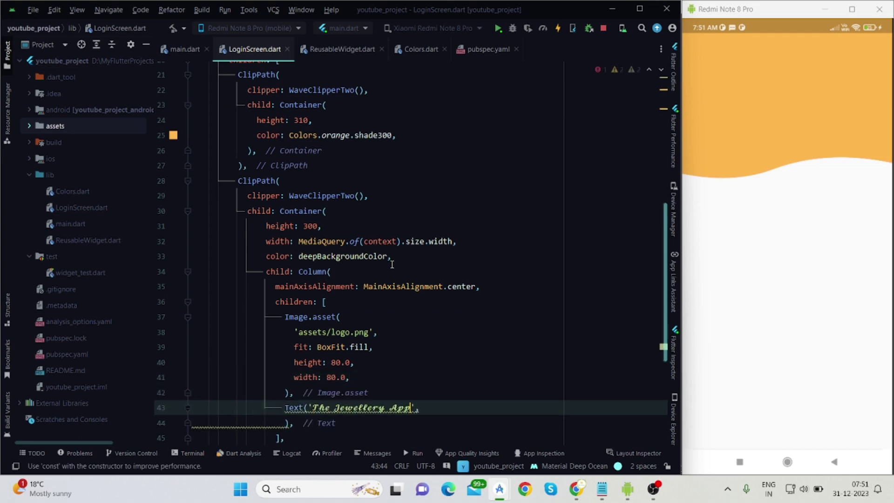
scroll(391, 264, "down", 2)
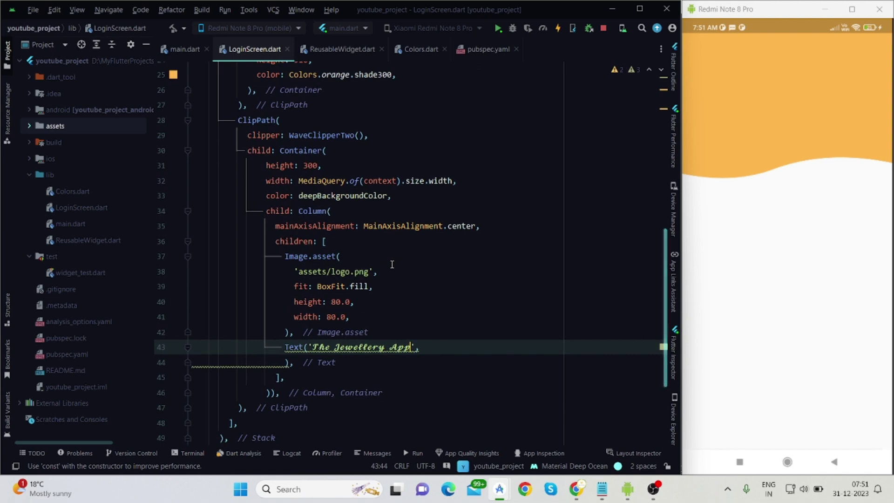
type("style: TextStyle(")
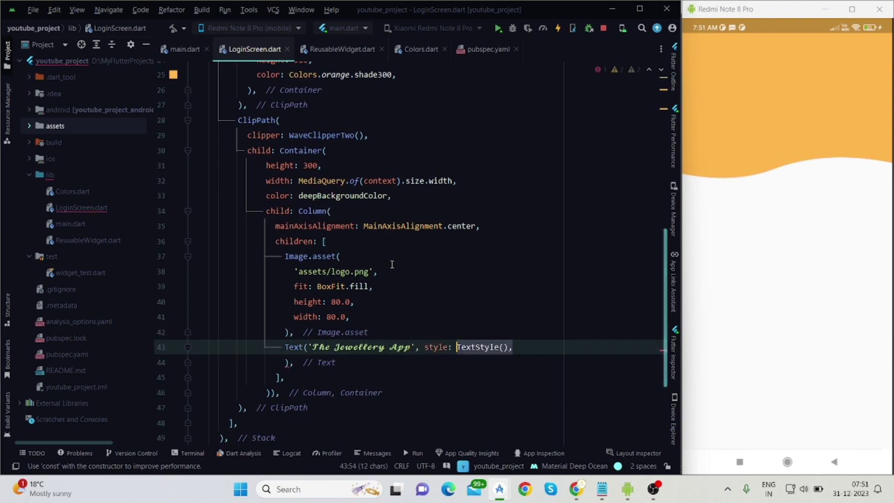
type("fontSize: 22.0, color: ")
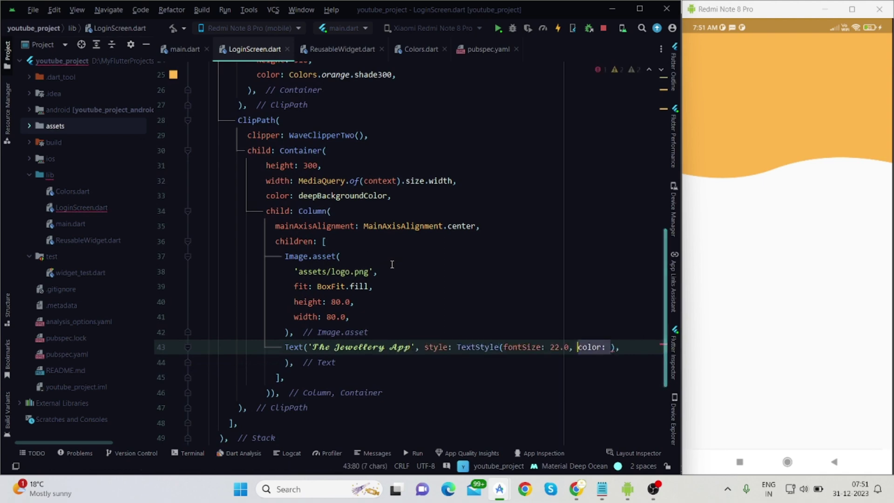
type("lightBackgroundColor")
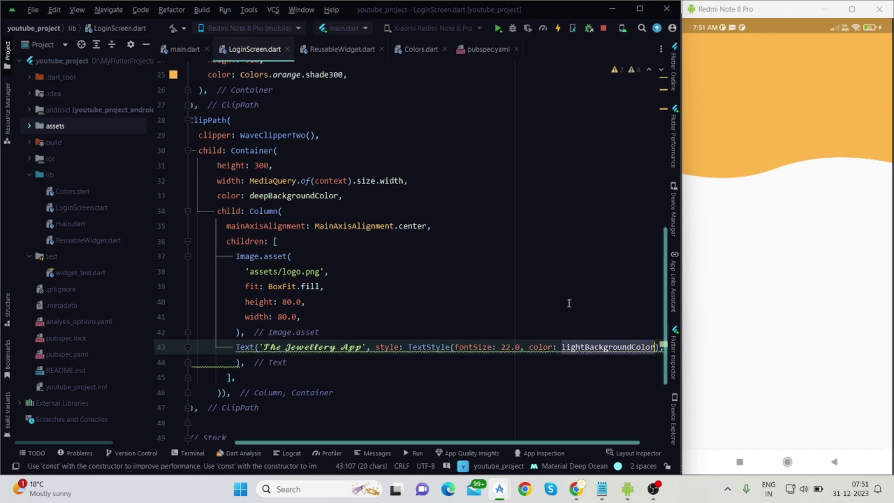
left_click(600, 349)
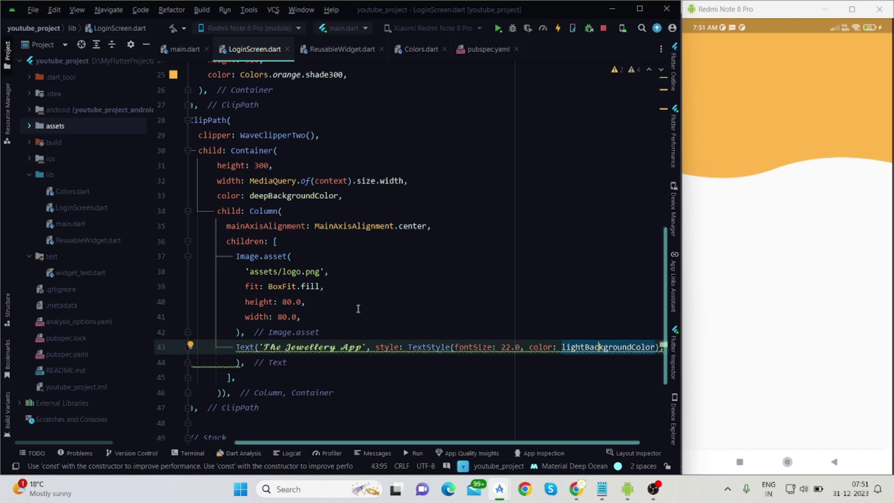
scroll(358, 309, "left", 2)
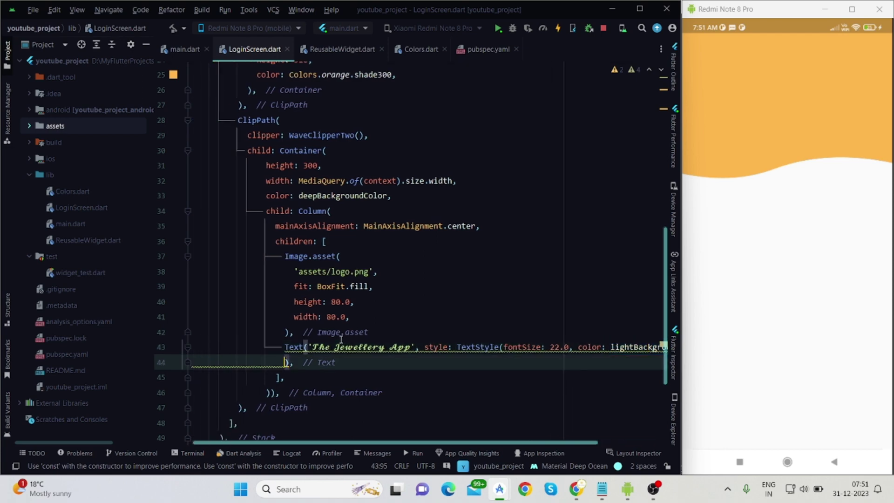
key("End")
key("Delete")
key("Up")
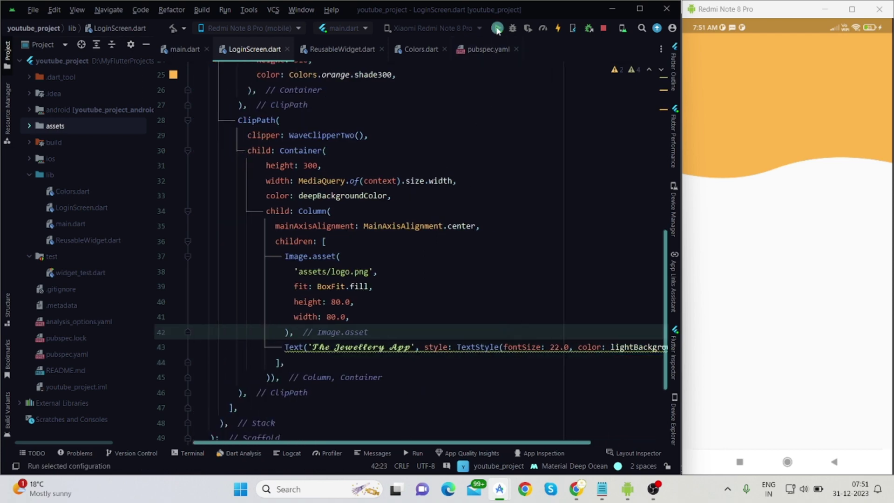
Step: Rebuild the app on the Redmi Note 8 Pro to preview the logo and title header
left_click(422, 291)
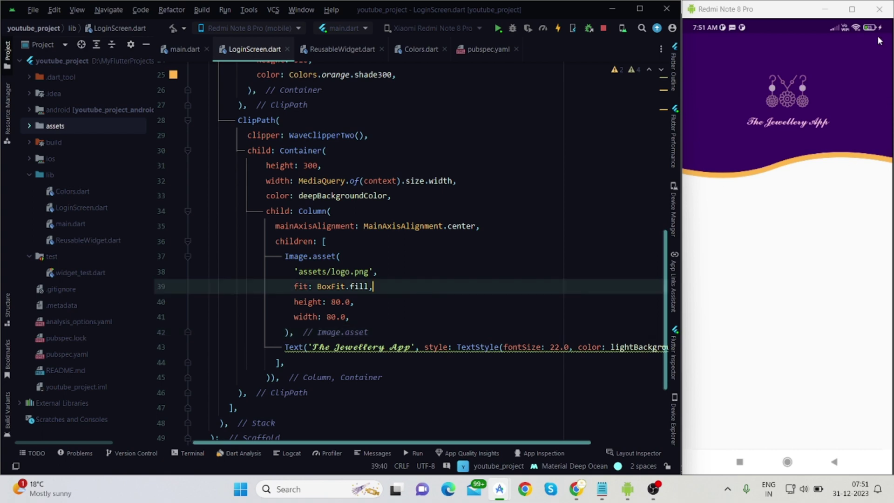